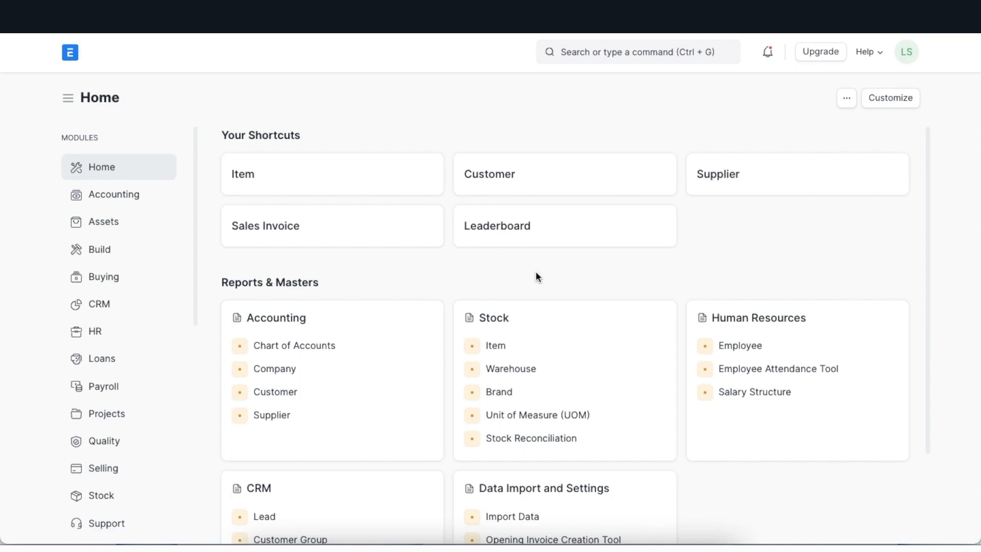
Step: Find the Sales Order list and open the $7,500.00 order for Fulher Plastics
left_click(579, 53)
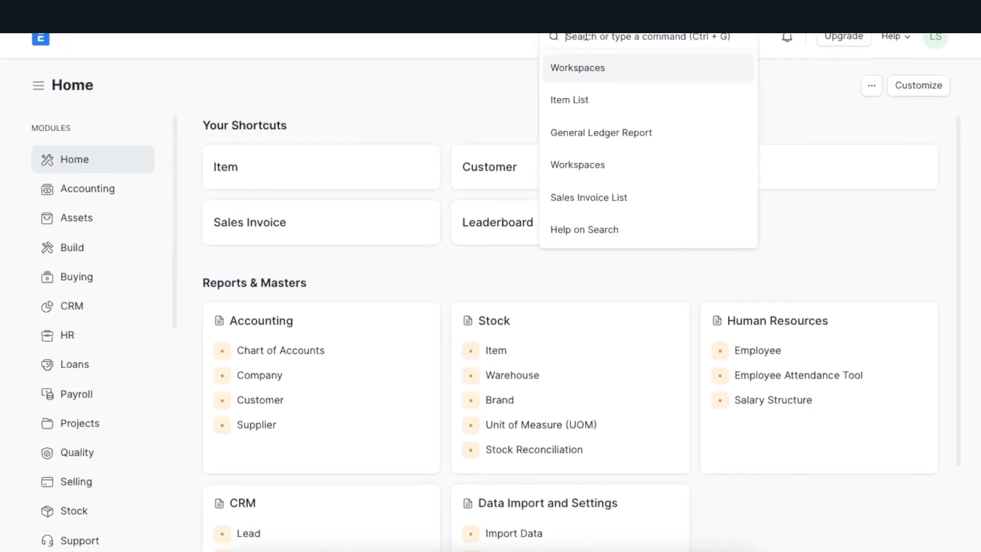
type("sales ord")
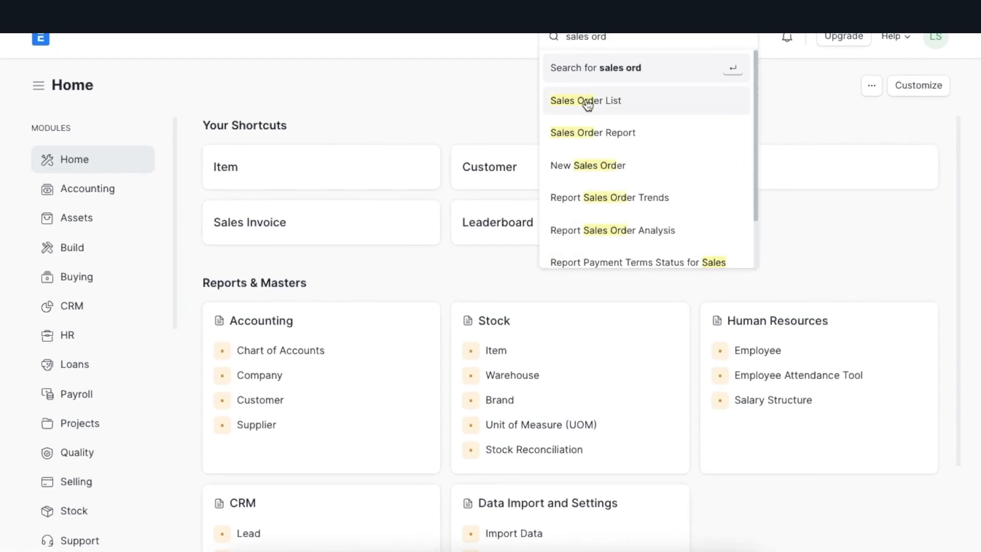
left_click(588, 102)
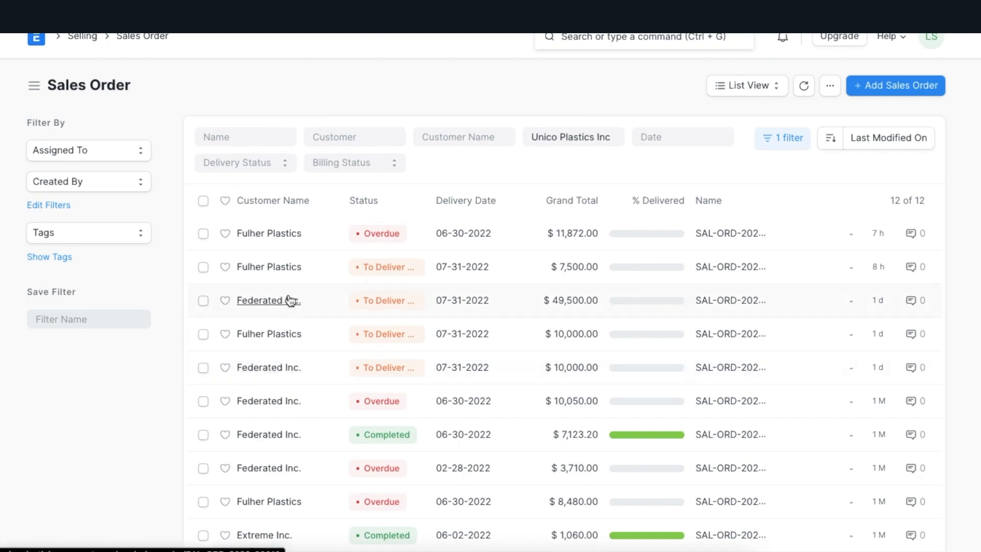
left_click(287, 268)
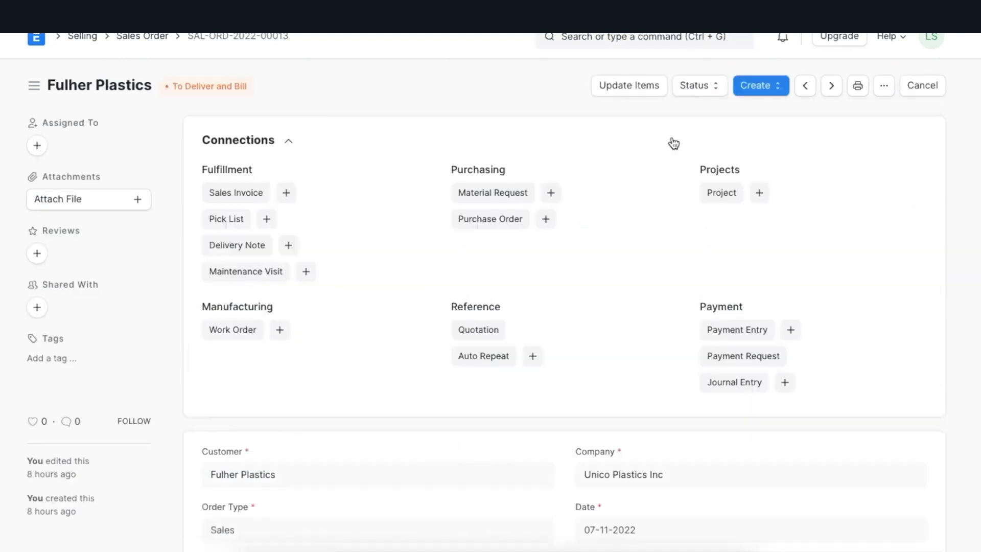
Step: Create a delivery note from the sales order and check its items and delivery details
left_click(776, 89)
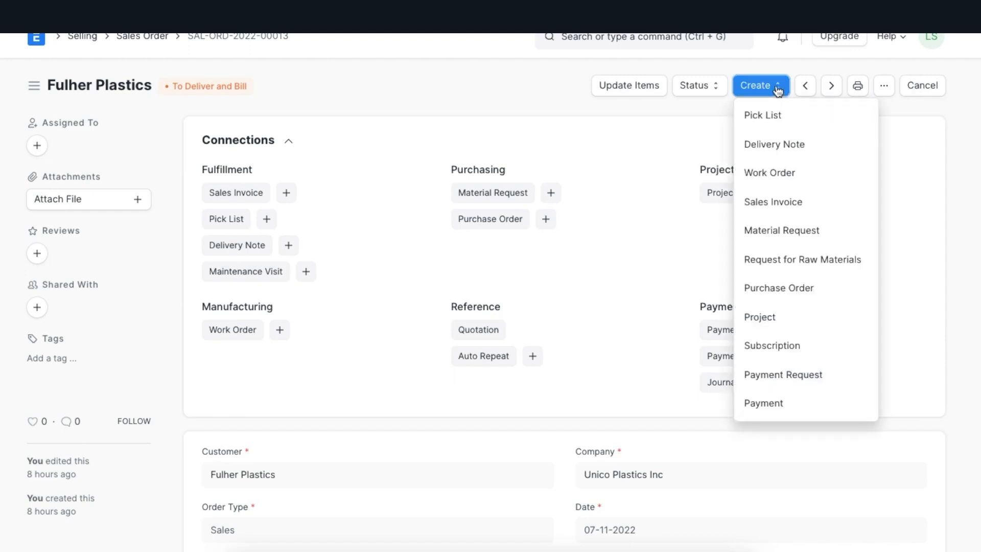
left_click(839, 146)
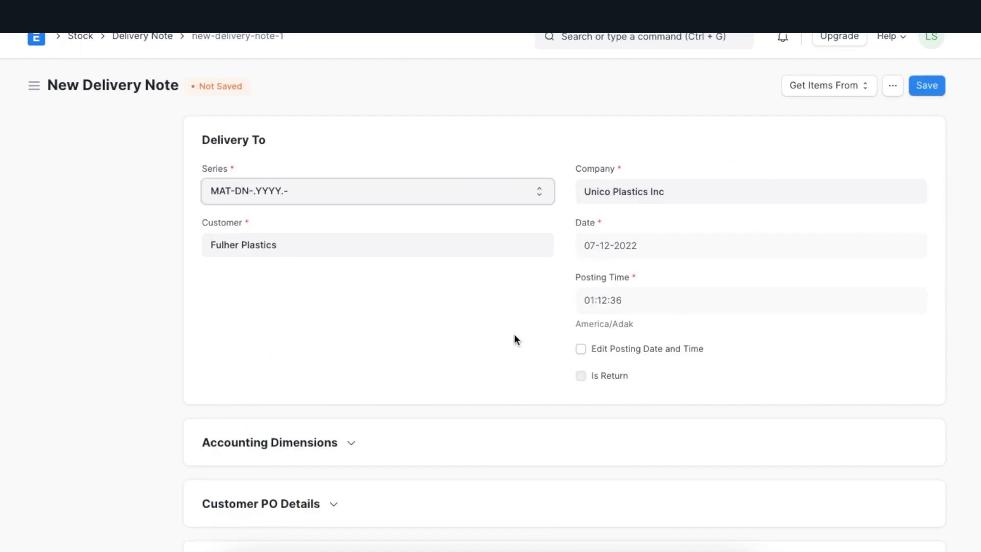
scroll(514, 338, "down", 10)
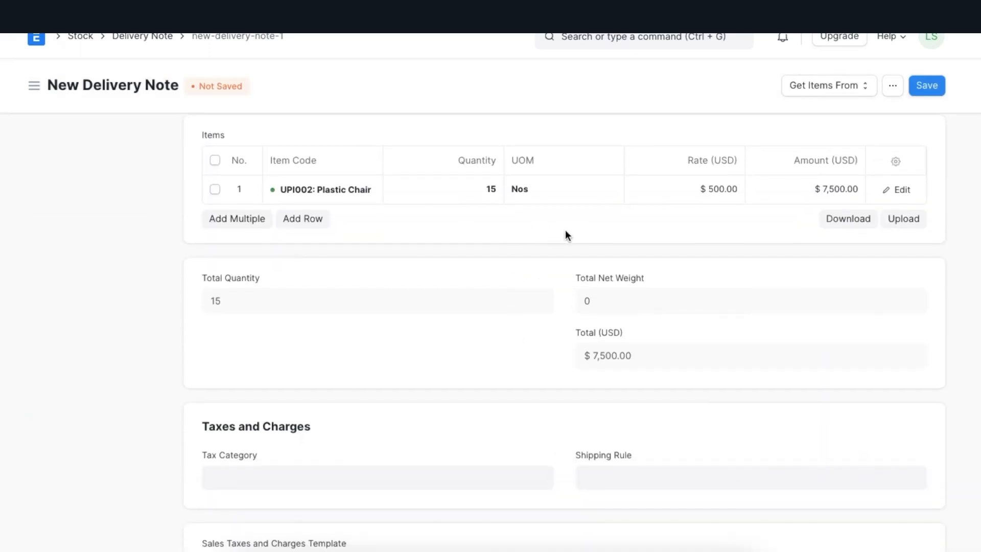
scroll(566, 230, "up", 10)
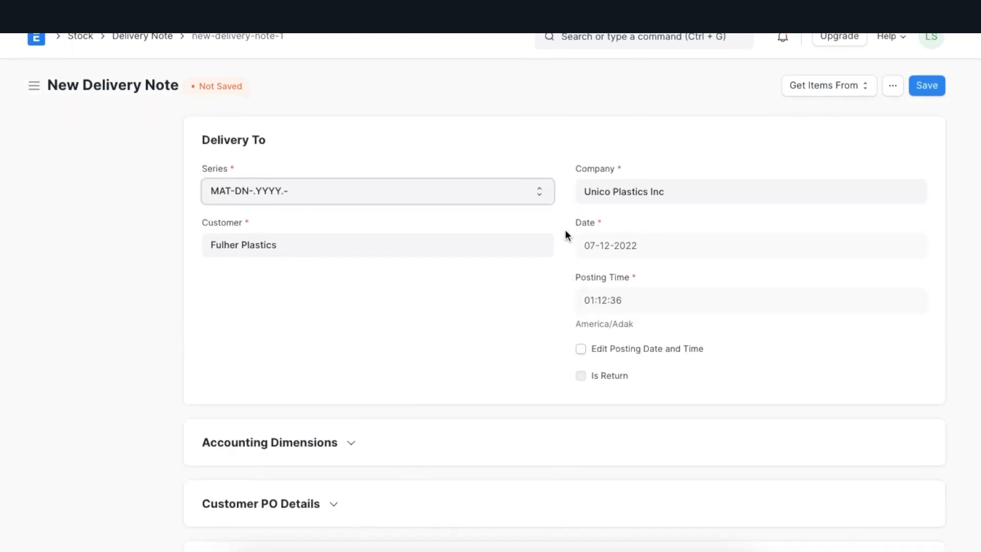
Step: Save the new delivery note and permanently submit it
left_click(926, 85)
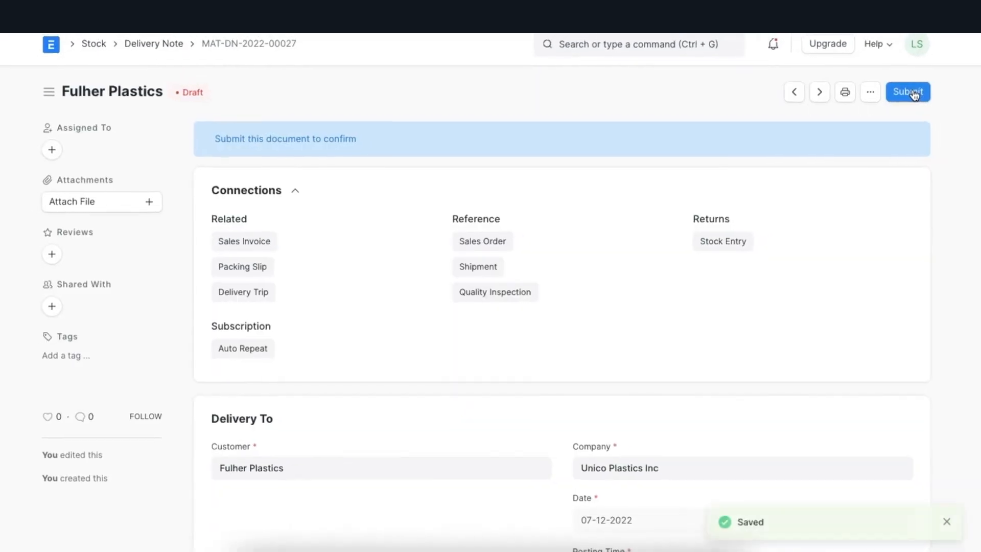
left_click(915, 96)
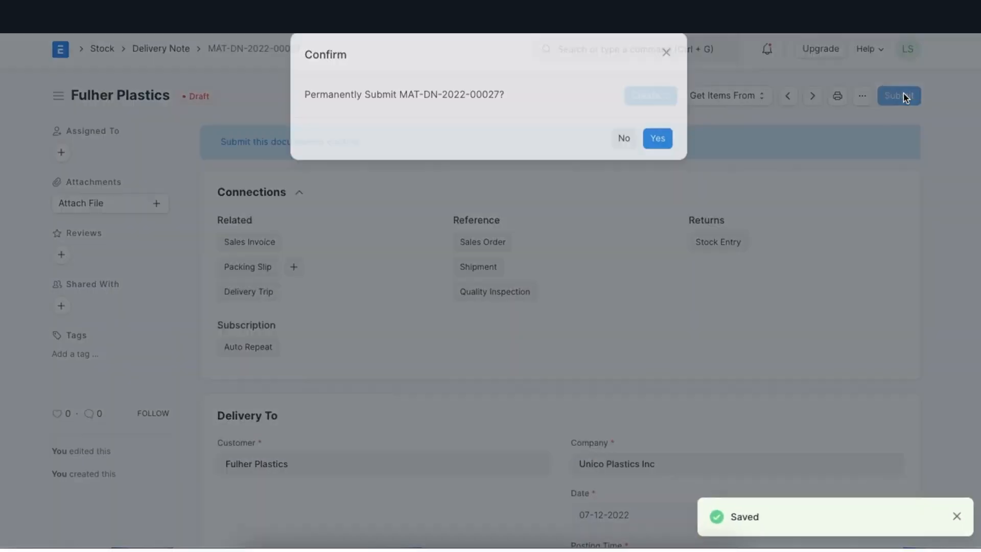
left_click(654, 155)
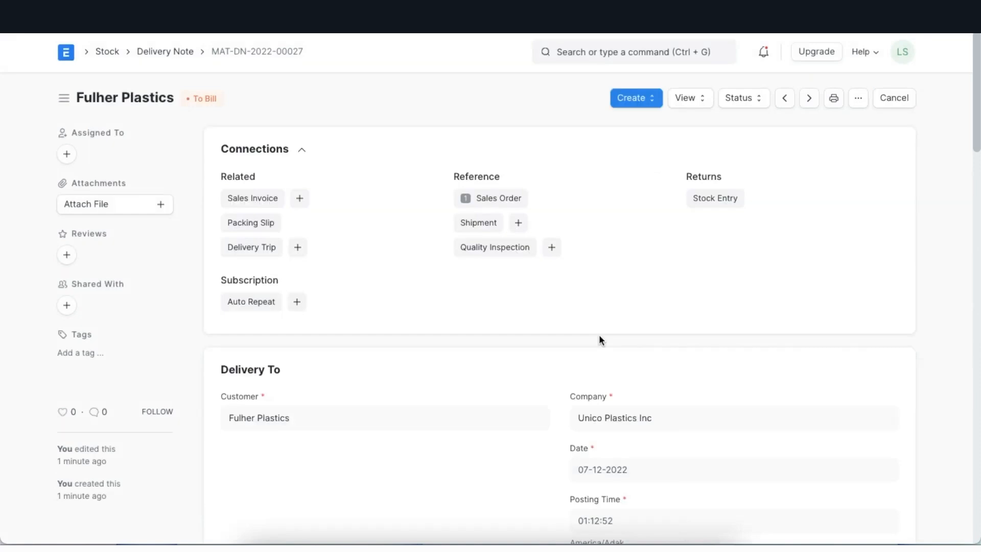
Step: Add a new delivery note from the Delivery Note list and set its customer to Fulher Plastics
left_click(573, 51)
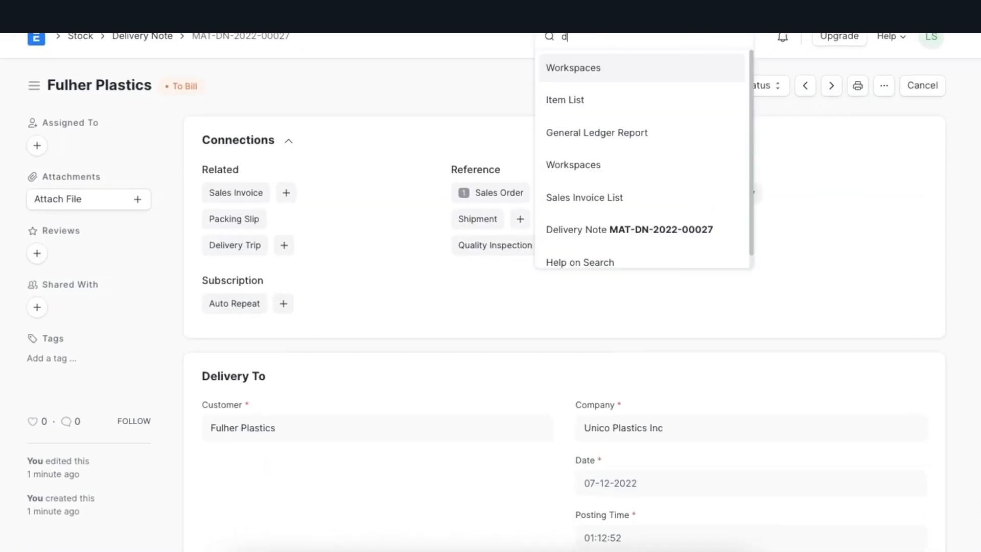
type("delivery")
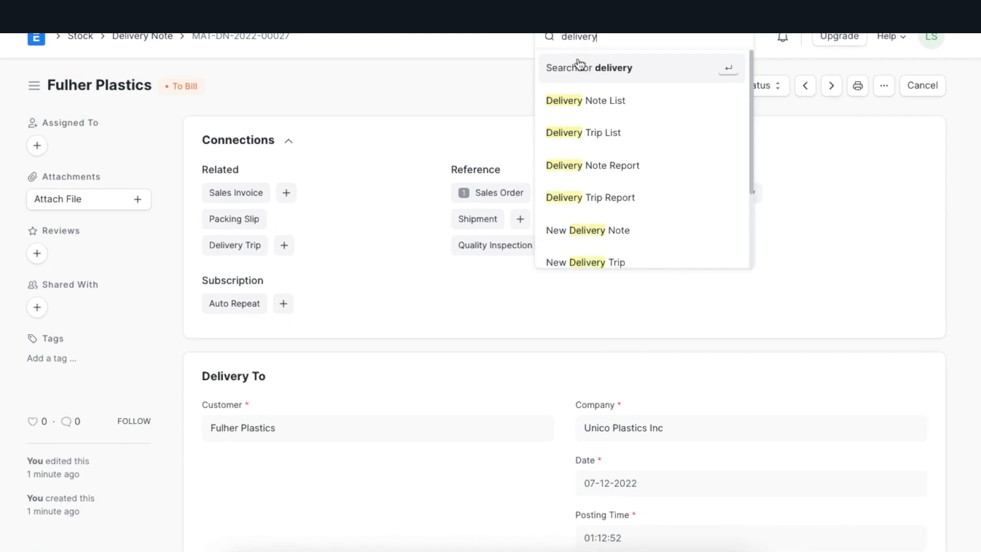
left_click(583, 100)
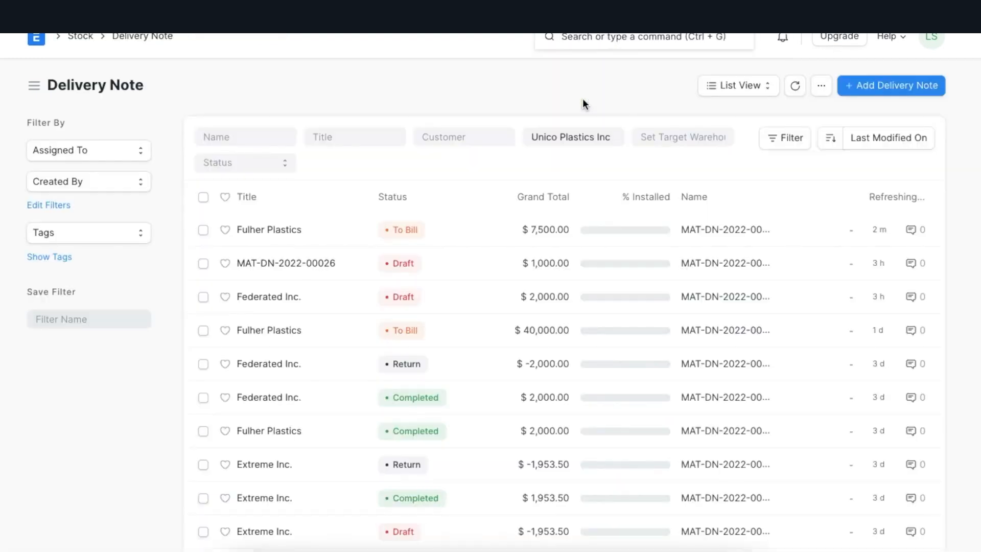
left_click(875, 87)
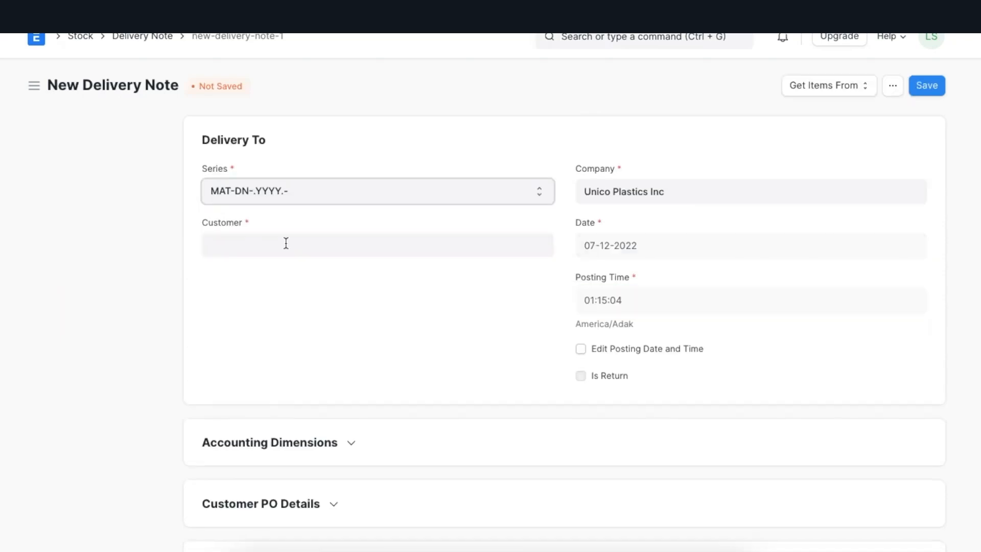
left_click(286, 244)
left_click(273, 433)
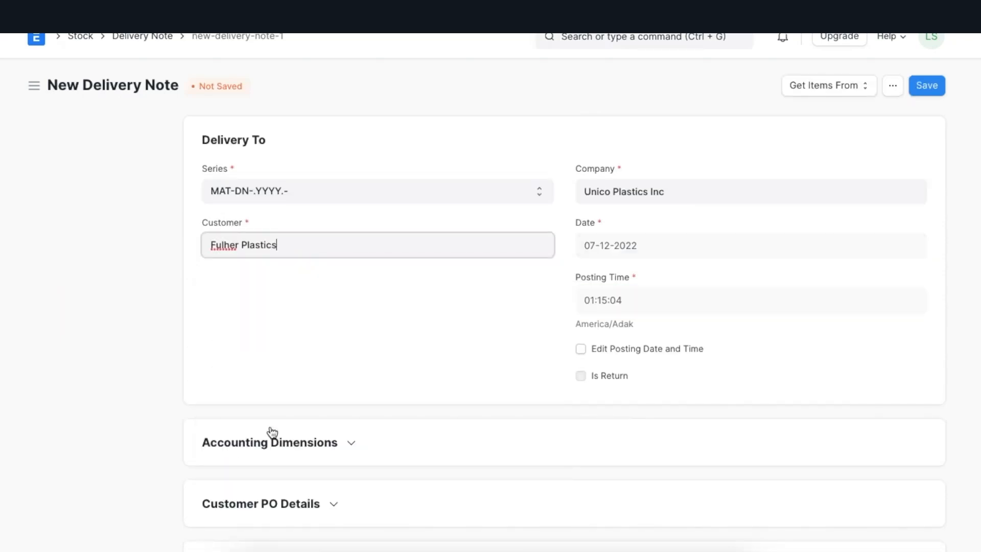
Step: Pull items into the delivery note from the first listed Fulher Plastics sales order
left_click(826, 87)
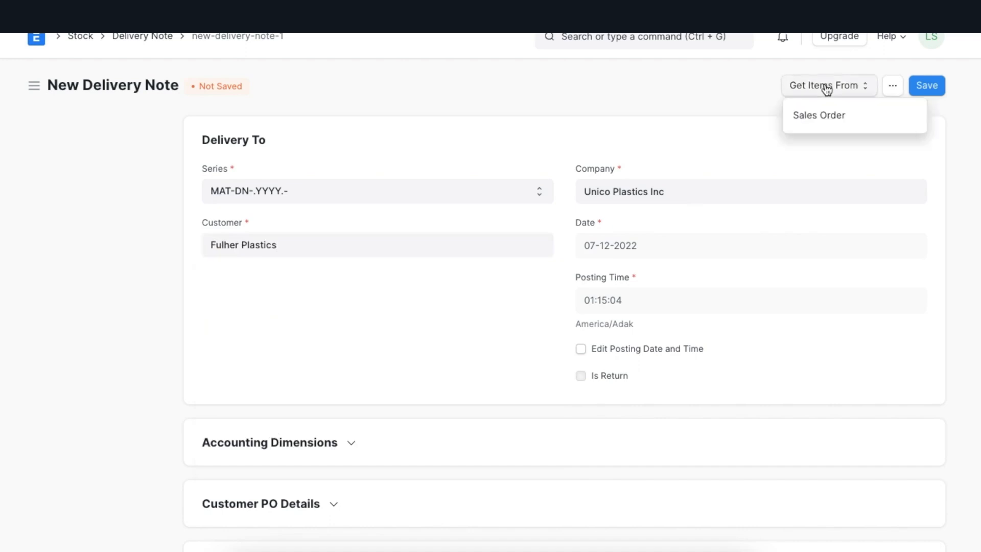
left_click(824, 115)
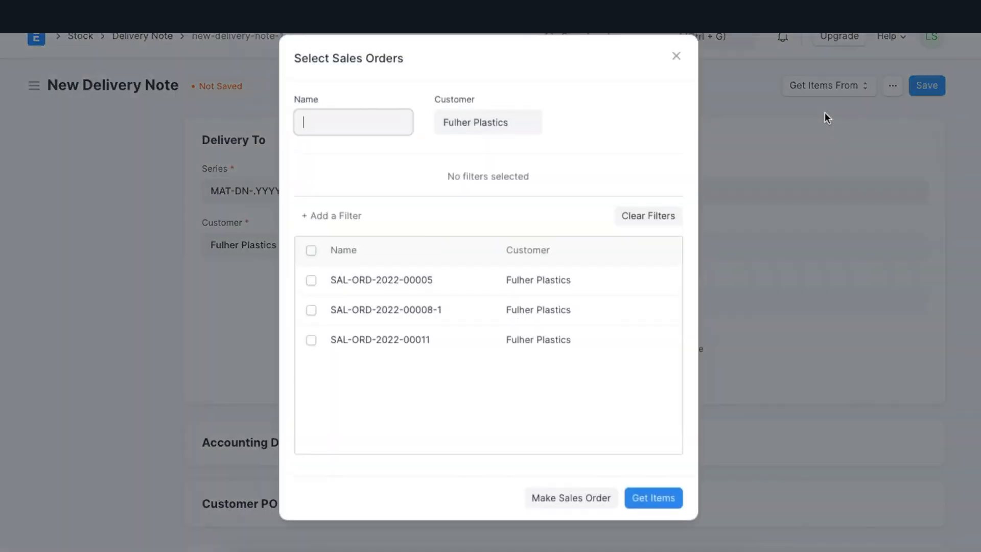
left_click(310, 281)
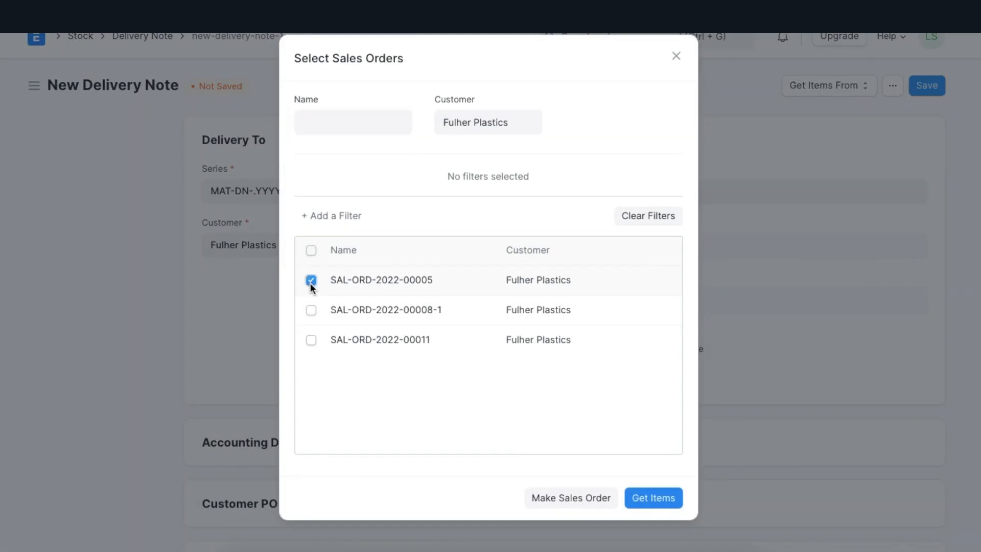
left_click(311, 309)
left_click(311, 310)
left_click(649, 498)
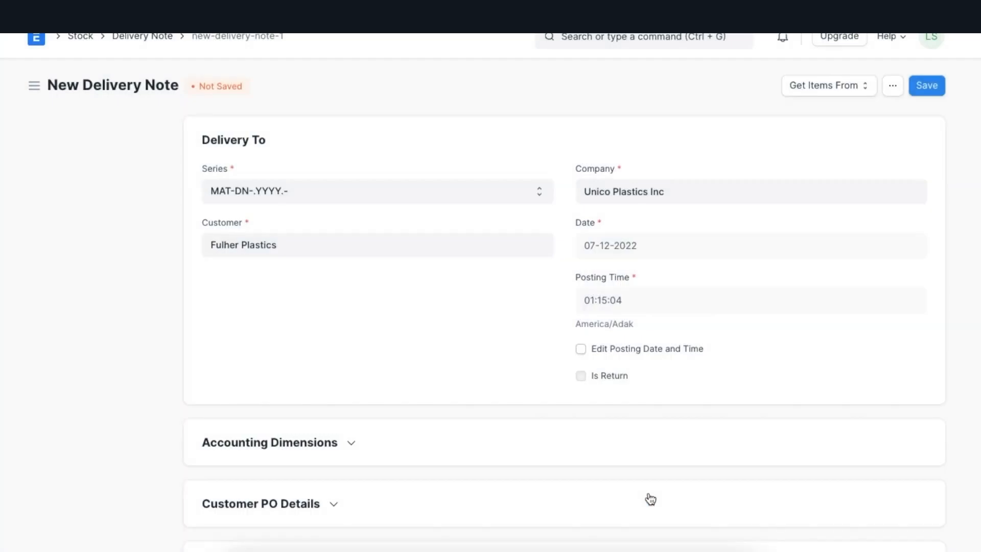
Step: Set the delivery note's source warehouse to Stores - UPI
scroll(650, 499, "down", 10)
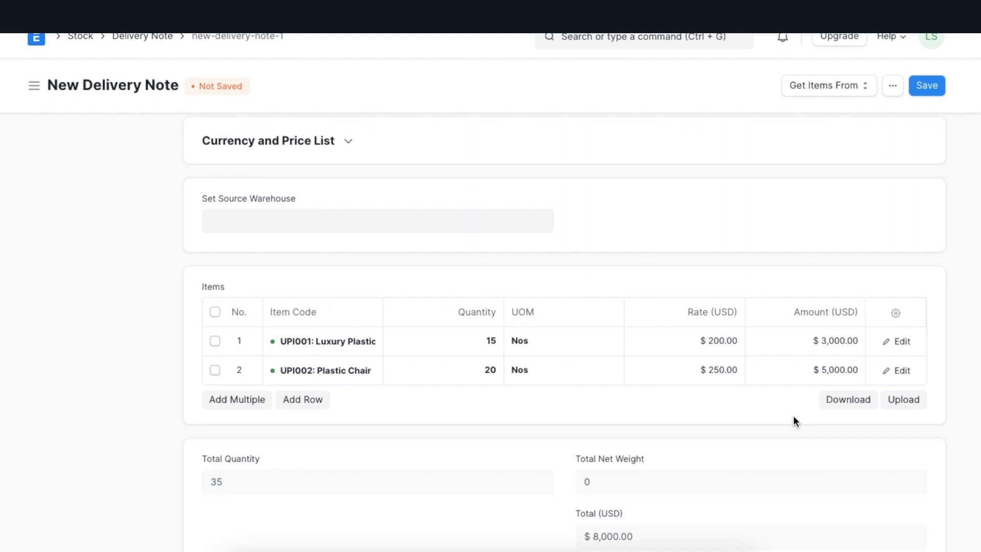
left_click(366, 223)
type("store")
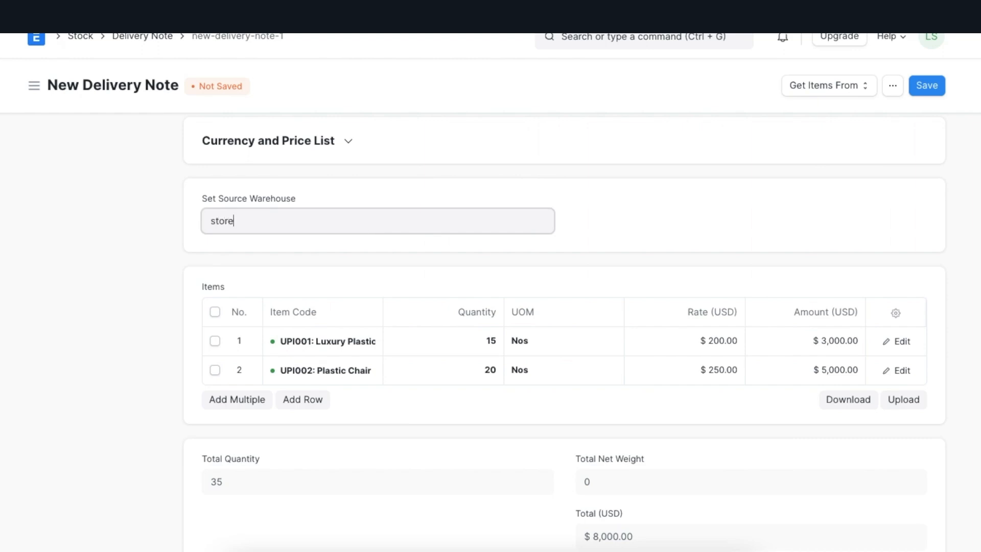
left_click(314, 259)
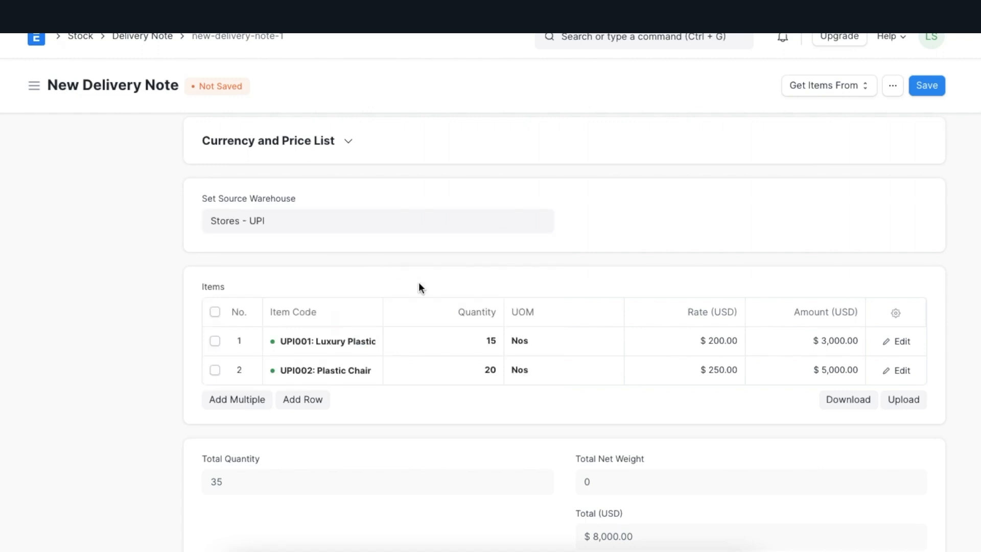
Step: Examine the delivery note's taxes, charges and totals, and expand the additional discount settings
scroll(471, 451, "down", 6)
scroll(471, 452, "down", 2)
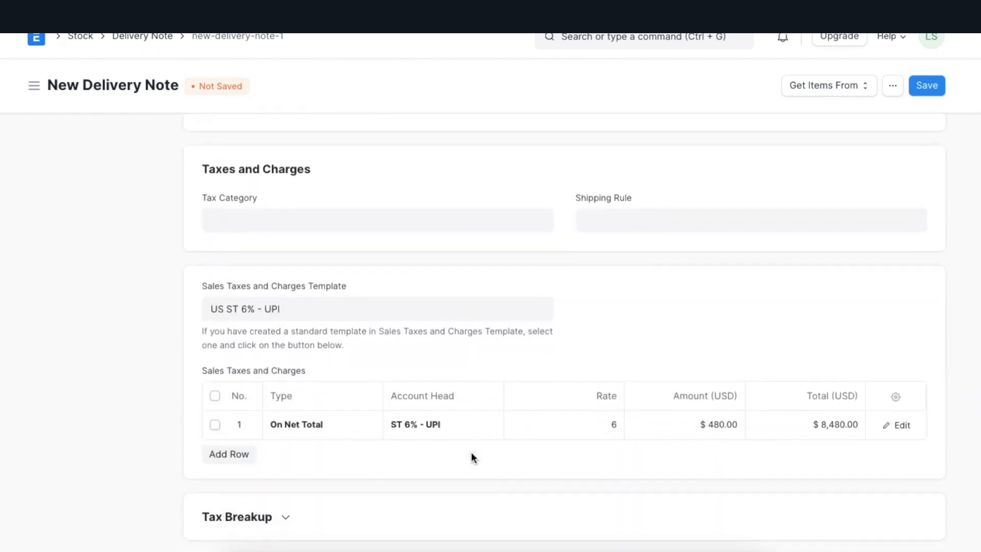
scroll(437, 491, "down", 1)
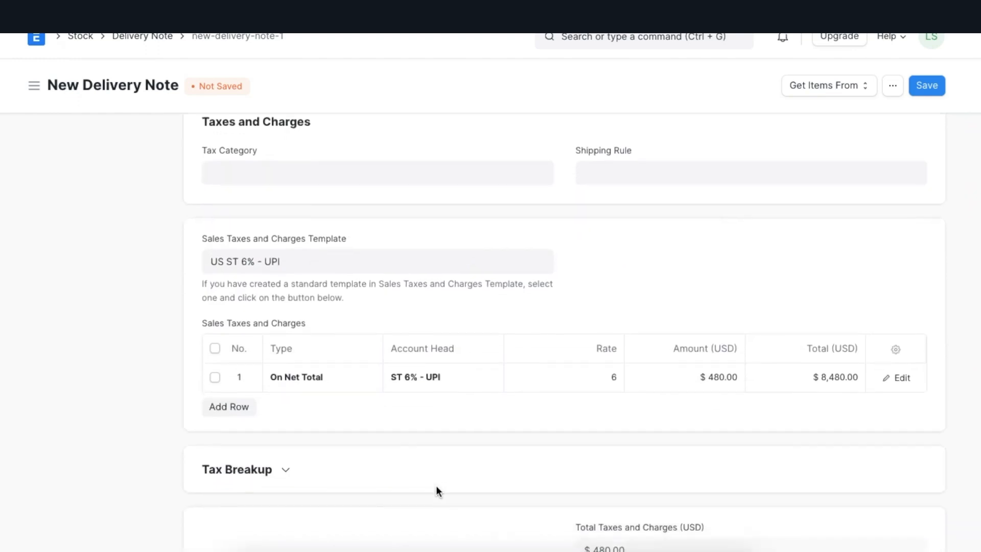
scroll(437, 491, "down", 3)
scroll(436, 486, "down", 4)
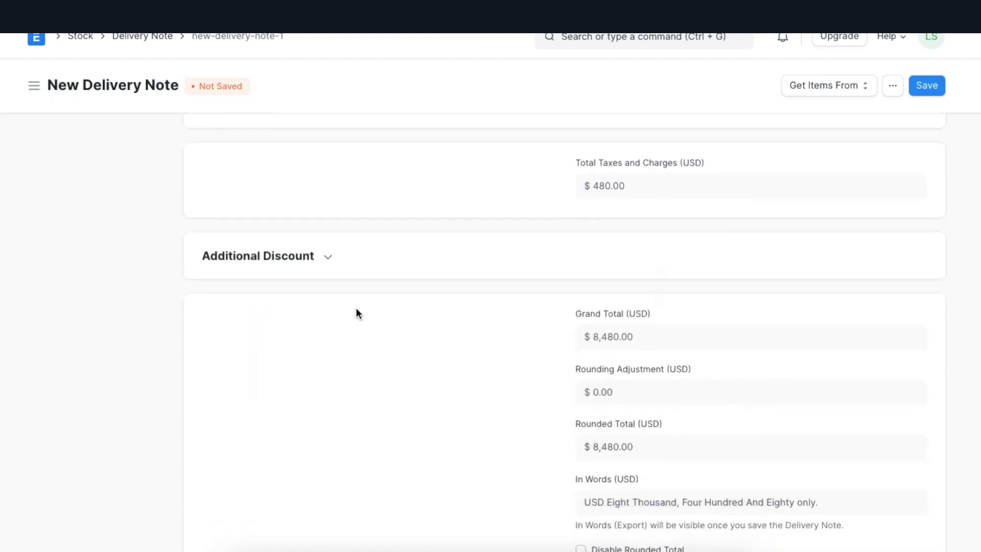
left_click(328, 259)
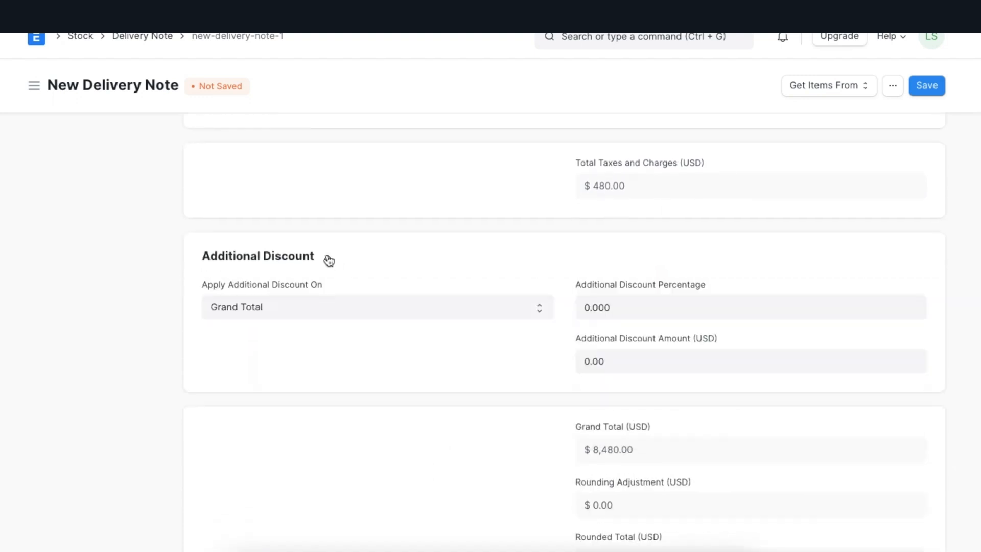
Step: Set the delivery note's transporter to AVK Inc. and collapse the transporter details
scroll(326, 258, "down", 10)
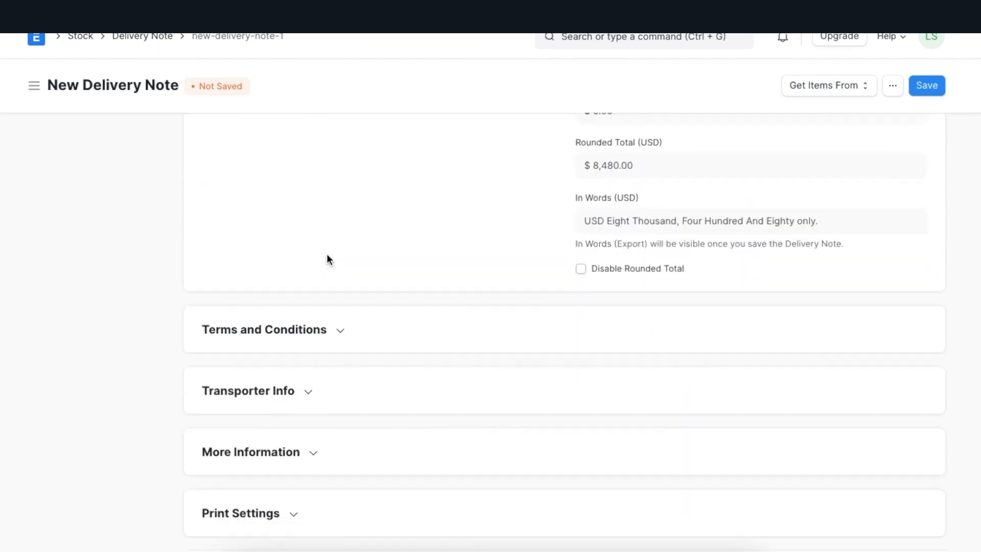
left_click(312, 220)
left_click(297, 270)
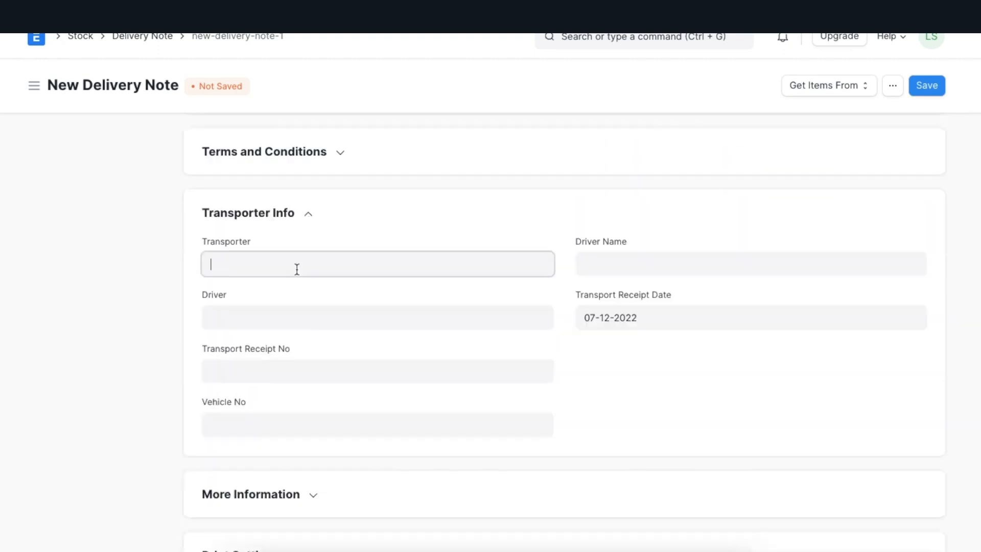
left_click(267, 302)
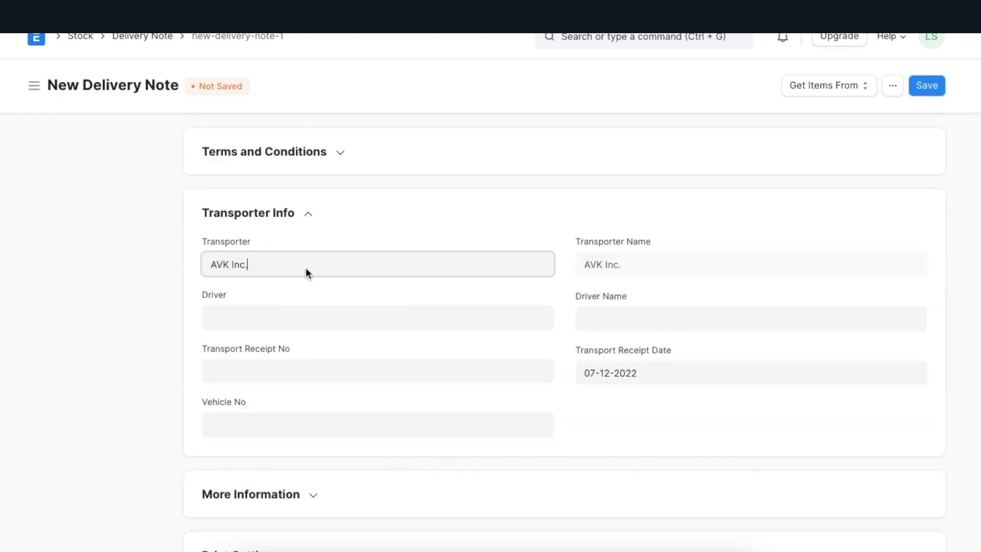
left_click(356, 232)
left_click(313, 220)
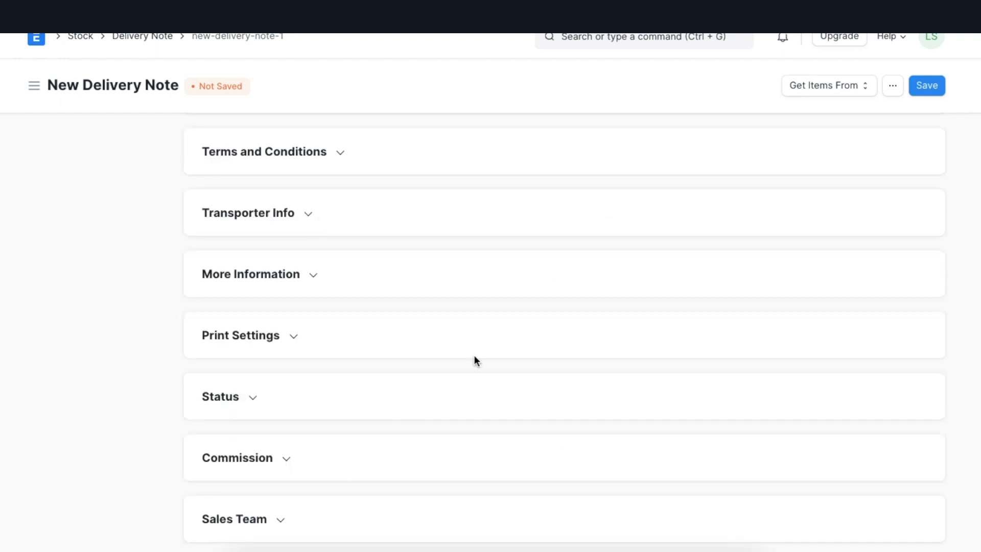
Step: Apply Default Terms and Conditions to the delivery note and save it
scroll(474, 354, "down", 1)
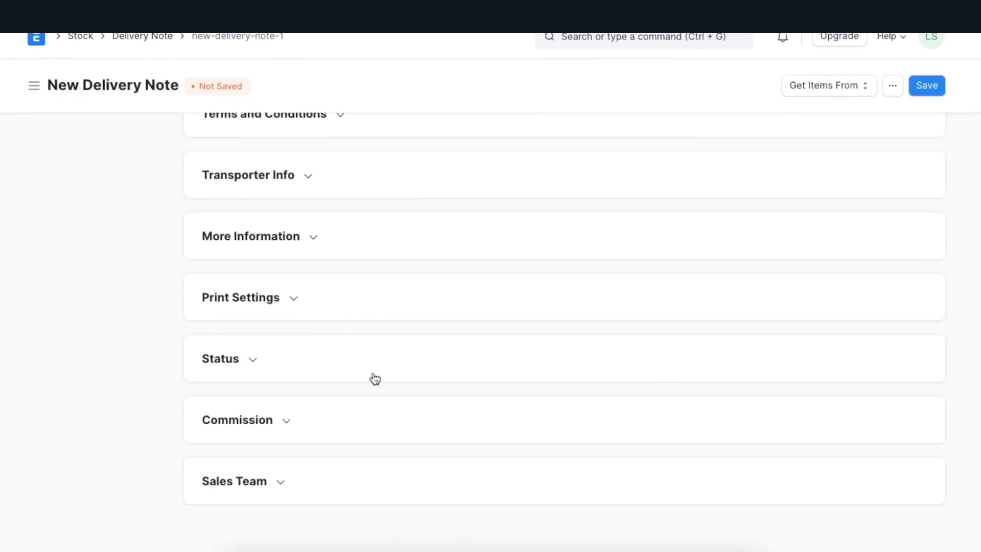
scroll(349, 386, "up", 3)
scroll(351, 393, "down", 1)
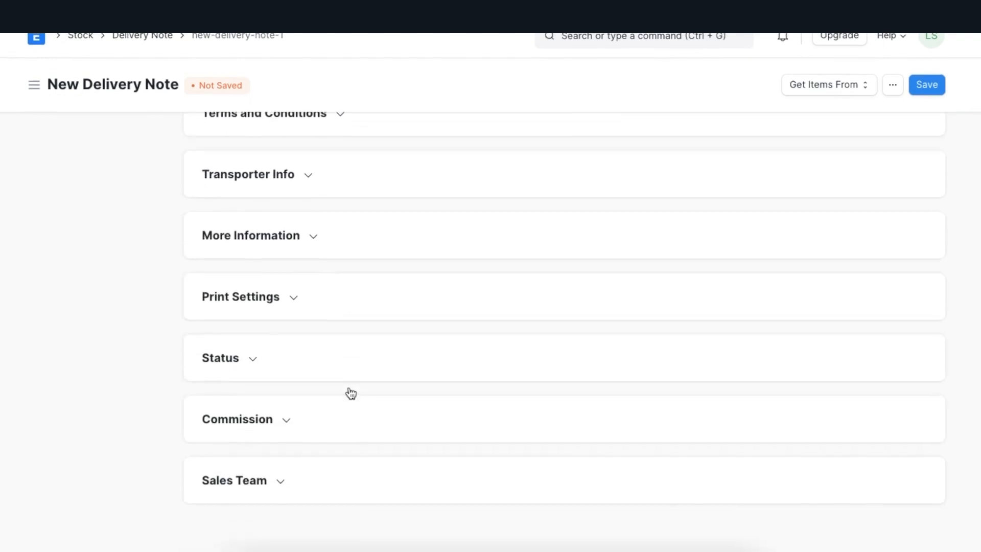
scroll(350, 392, "up", 3)
left_click(340, 289)
left_click(306, 329)
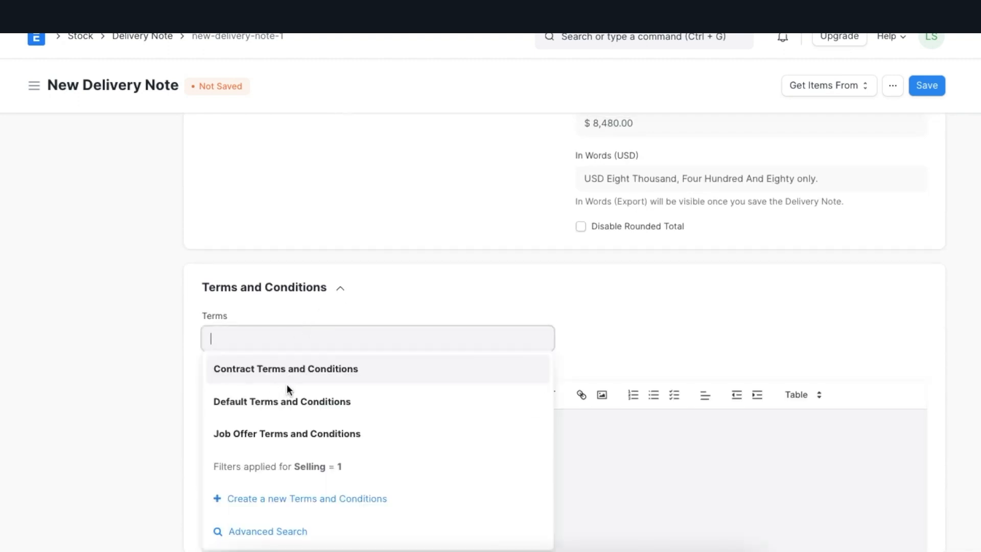
left_click(283, 394)
left_click(340, 289)
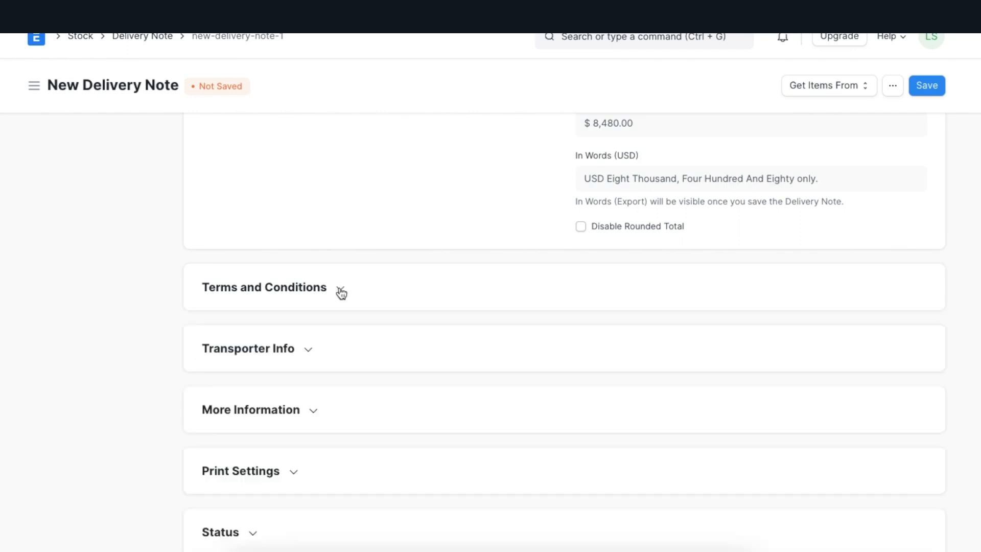
scroll(409, 297, "up", 20)
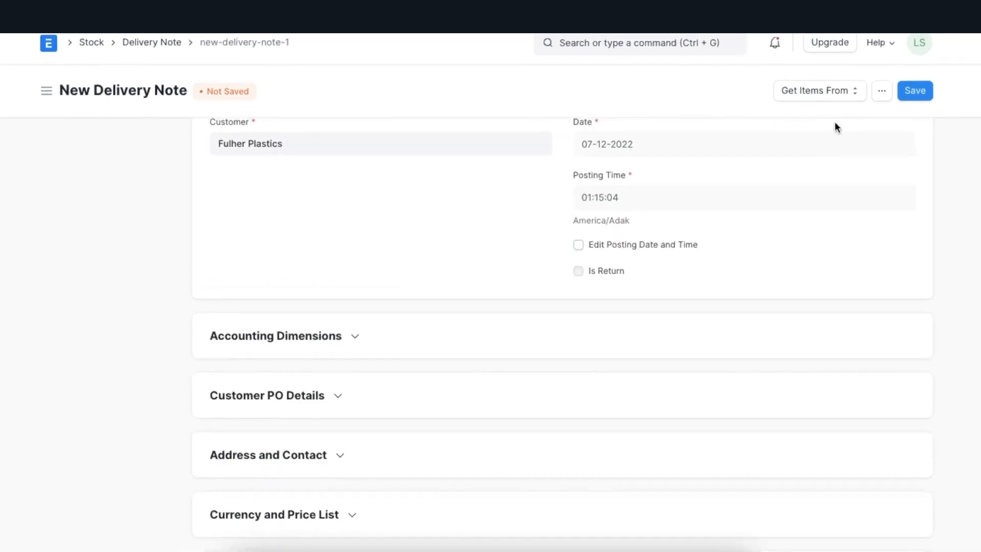
left_click(903, 104)
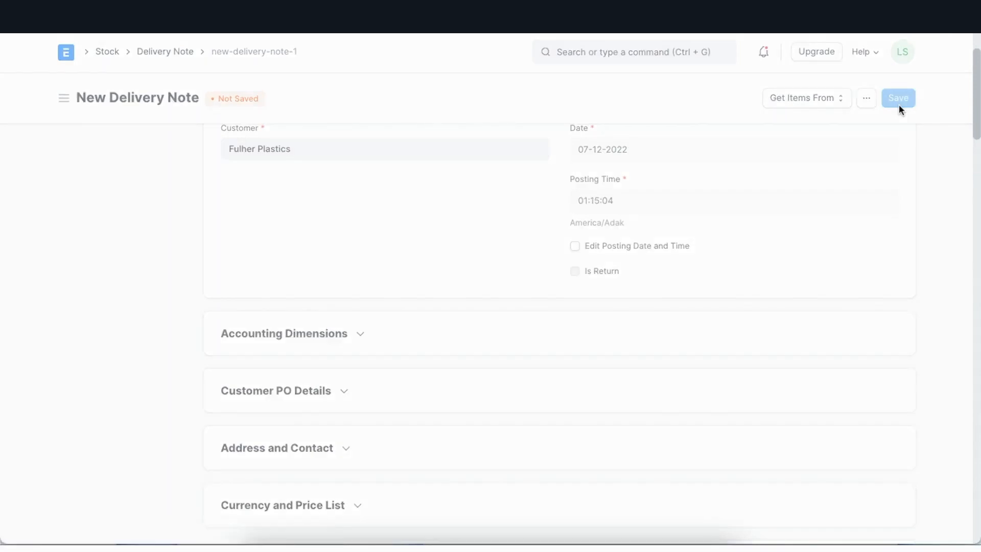
Step: Submit the saved delivery note for Fulher Plastics and confirm the submission
left_click(891, 97)
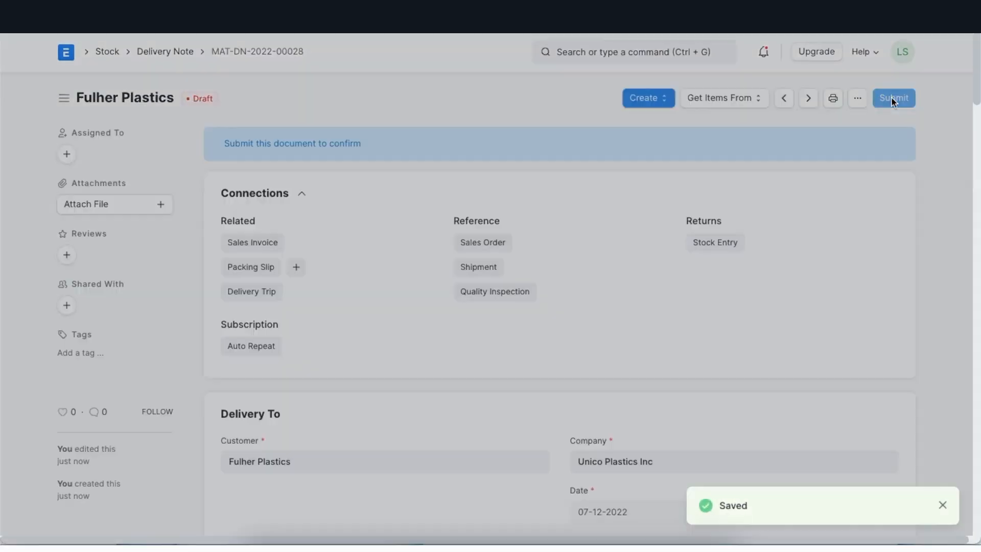
left_click(655, 154)
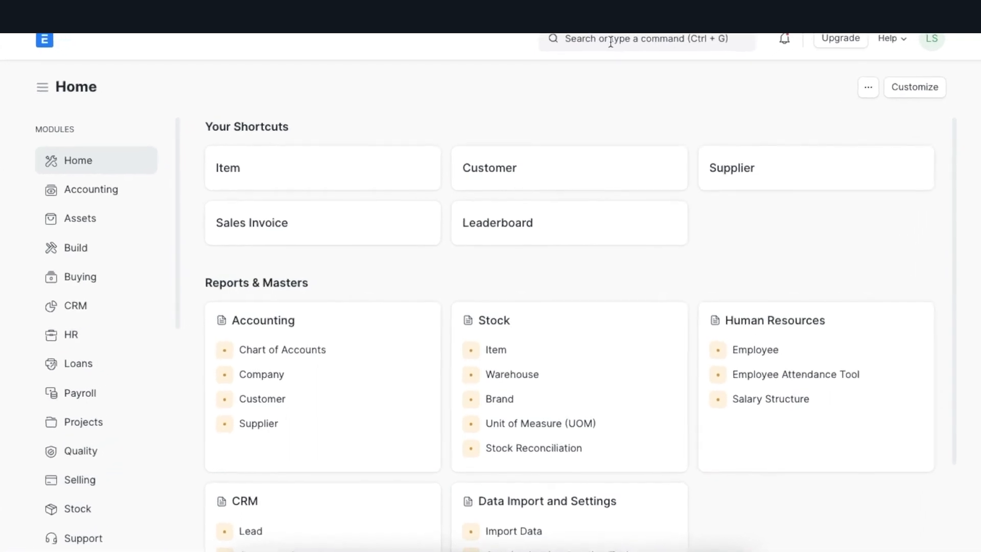
Step: Search for pick List, open the Pick List records and start a new pick list
left_click(612, 40)
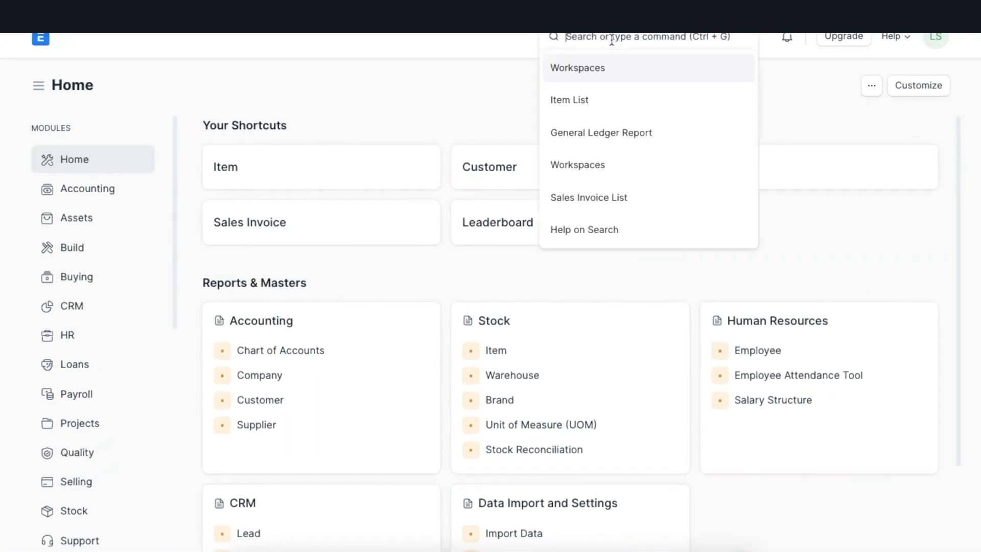
type("pick")
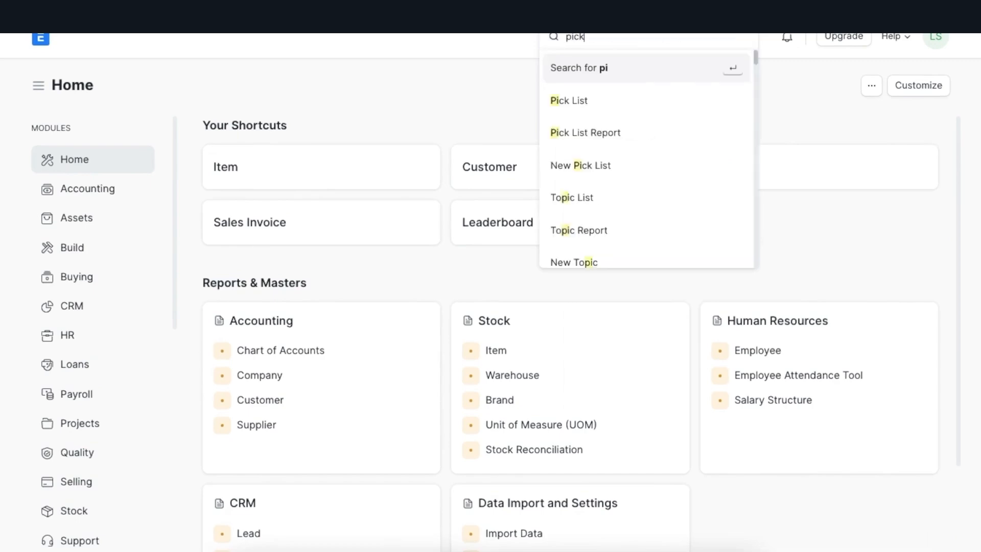
type(" Li")
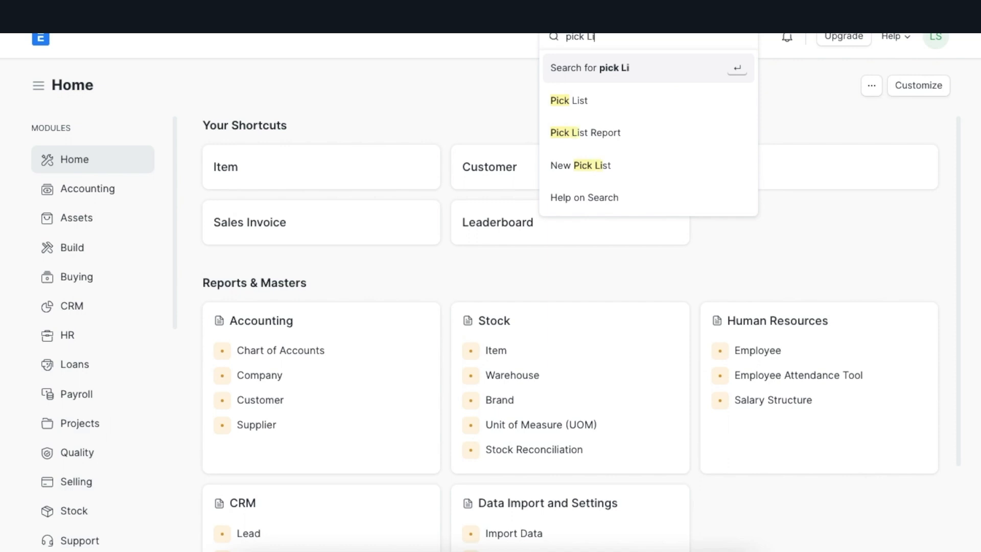
type("st")
left_click(627, 105)
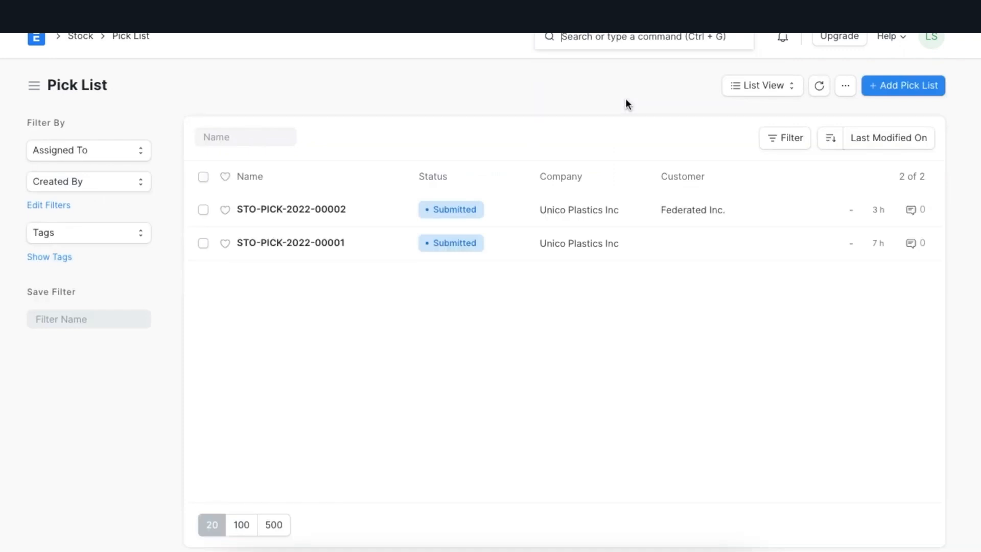
left_click(903, 95)
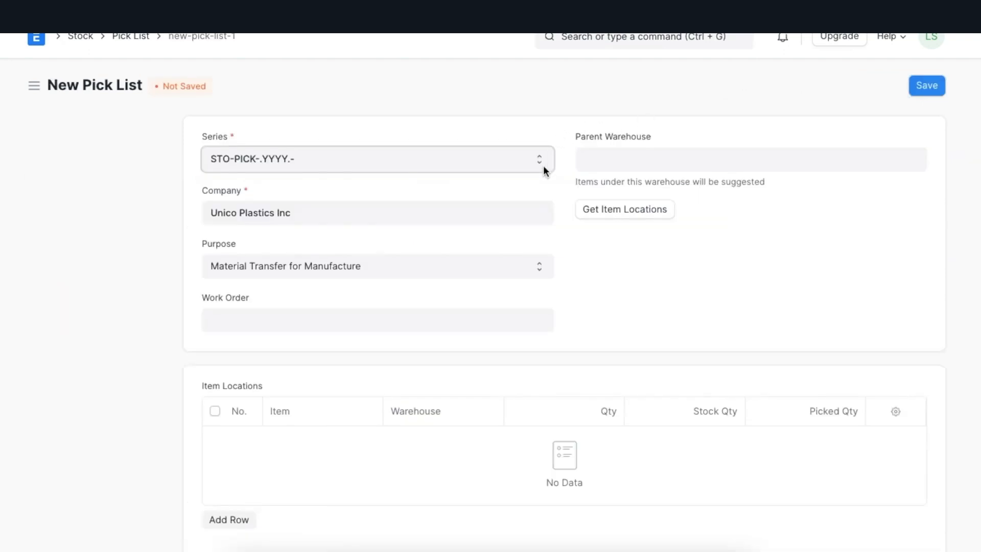
Step: Try the Material Transfer for Manufacture purpose with the available work order and dismiss the finished goods quantity request
left_click(538, 265)
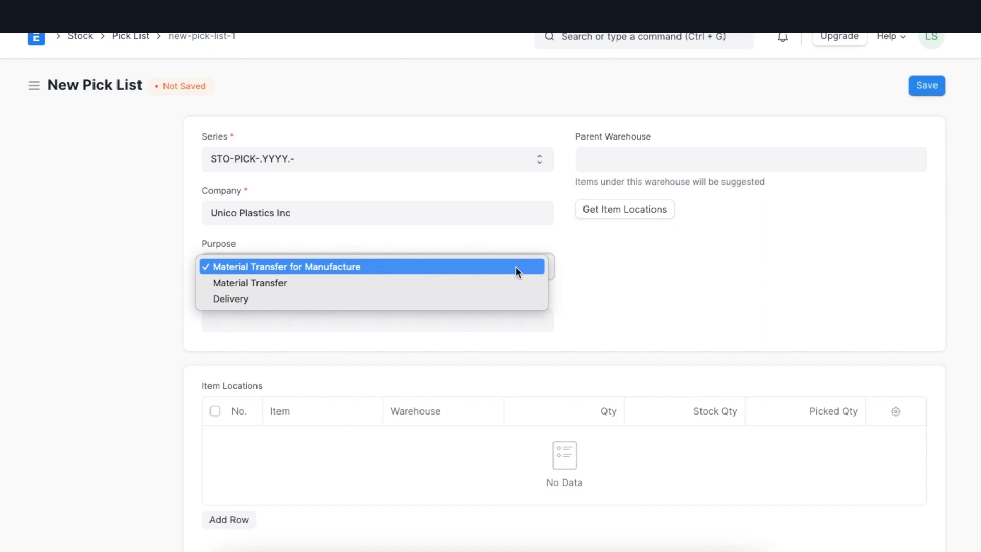
left_click(515, 268)
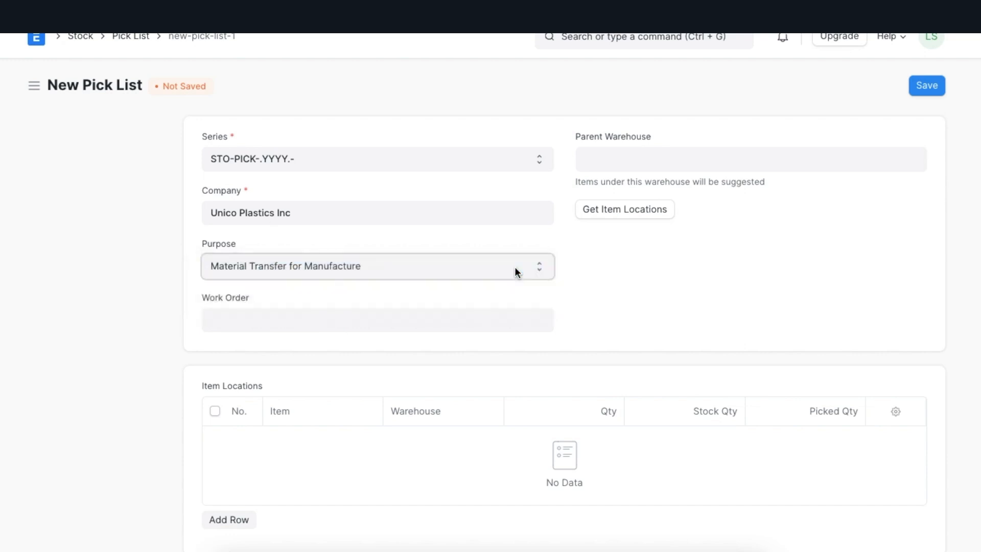
left_click(488, 318)
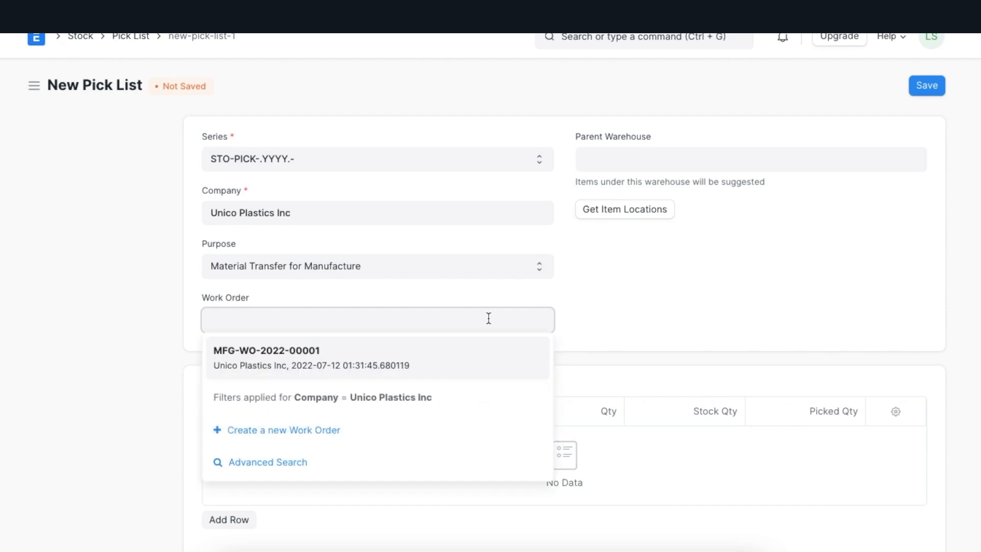
left_click(462, 366)
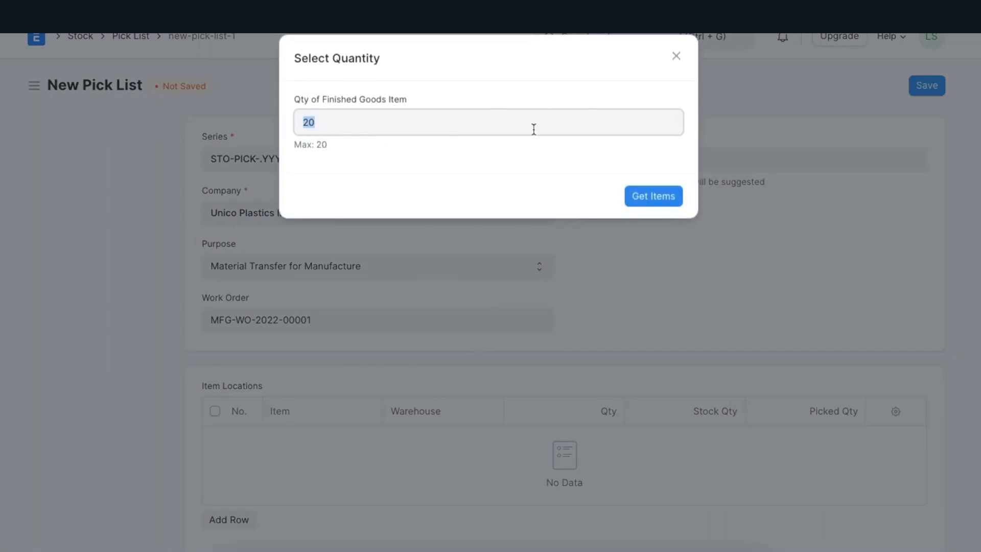
left_click(678, 60)
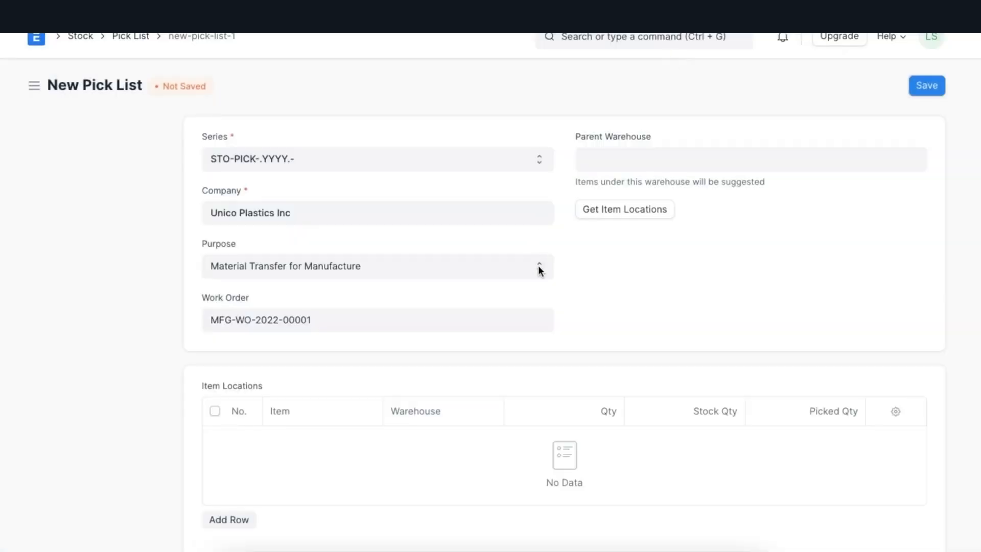
Step: Switch the pick list's purpose to Material Transfer and look through the available material requests without choosing one
left_click(537, 265)
left_click(528, 282)
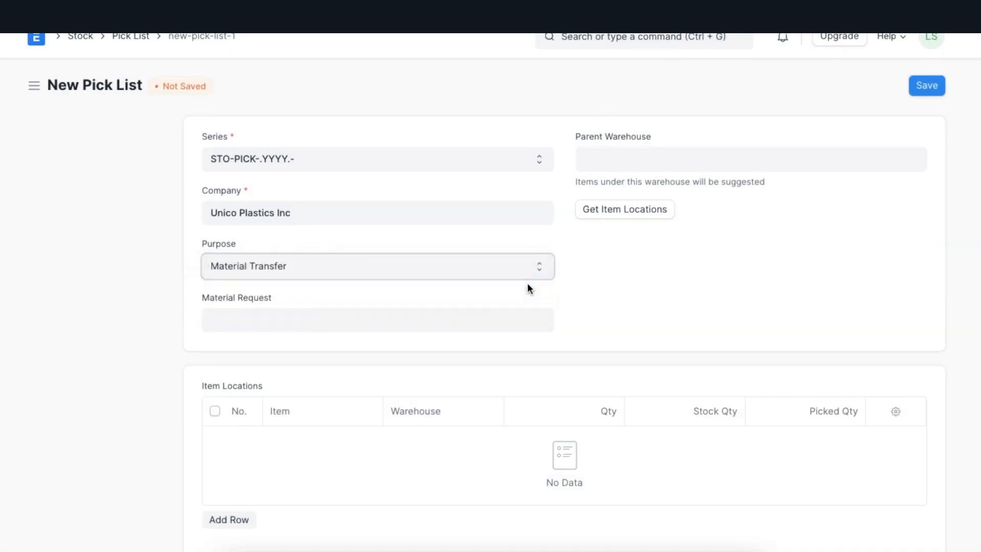
left_click(510, 316)
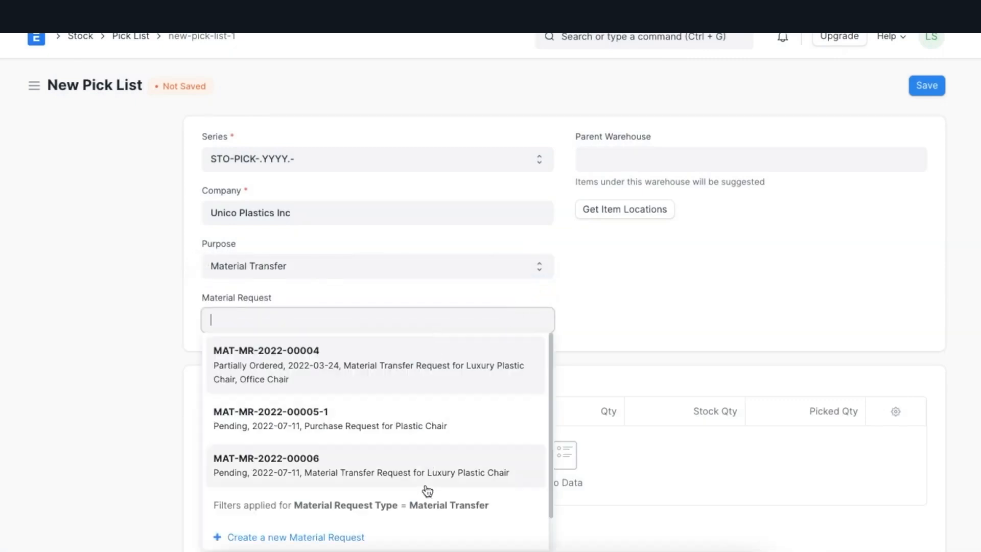
left_click(465, 296)
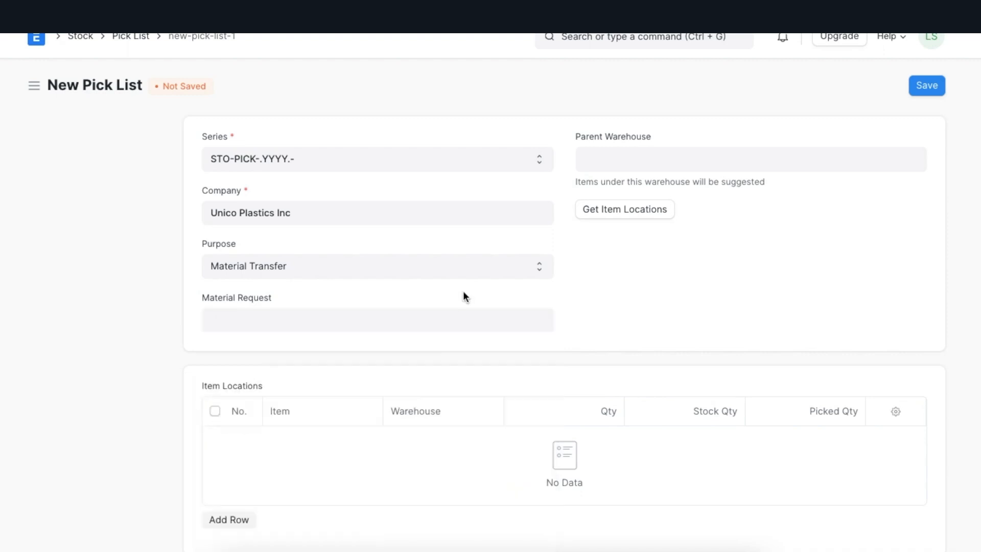
Step: Set the pick list's purpose to Delivery, customer to Fulher Plastics and parent warehouse to All Warehouses - UPI
left_click(535, 268)
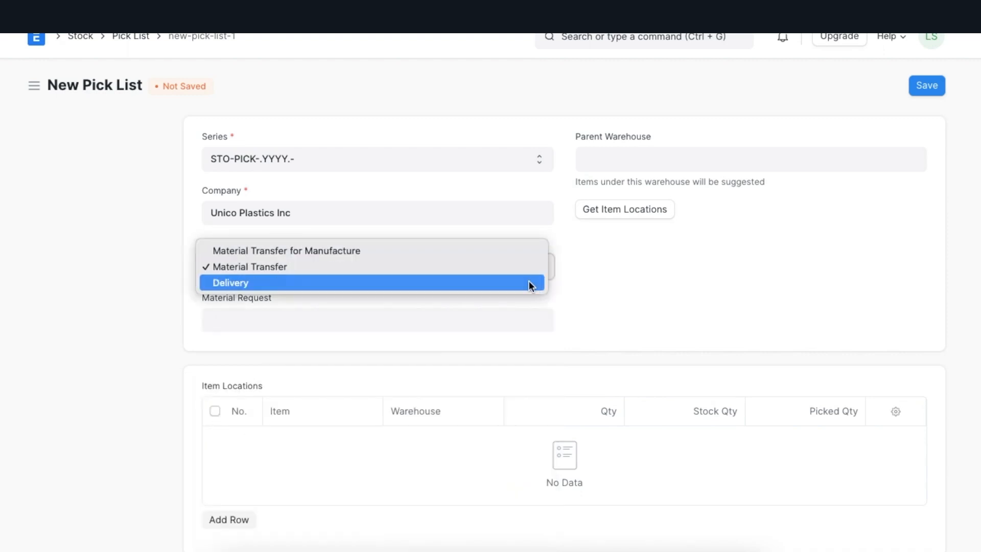
left_click(529, 284)
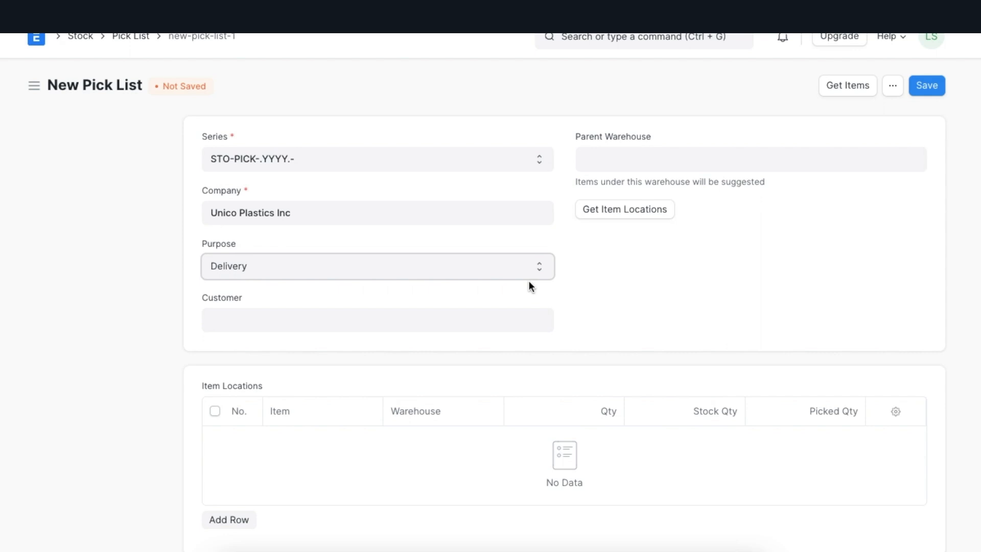
left_click(275, 321)
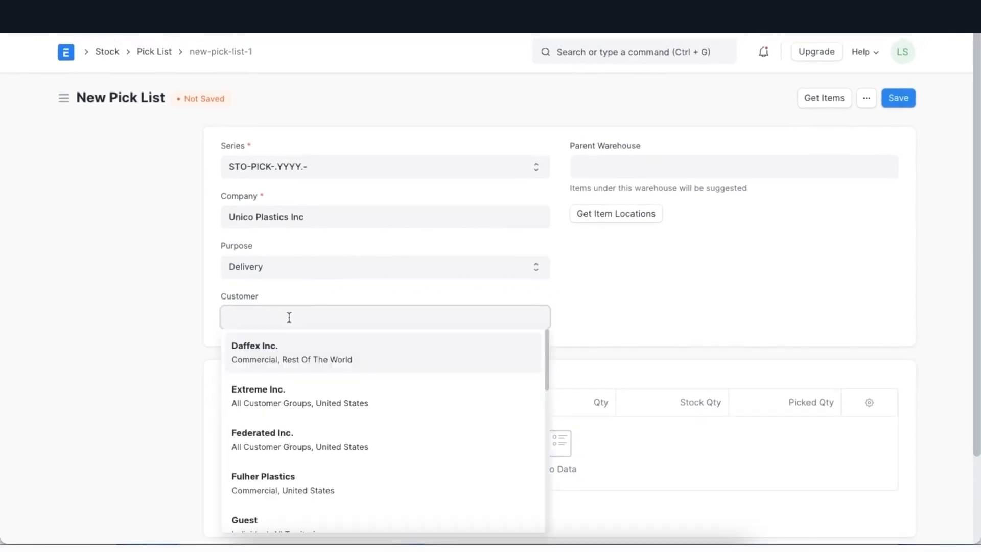
left_click(297, 485)
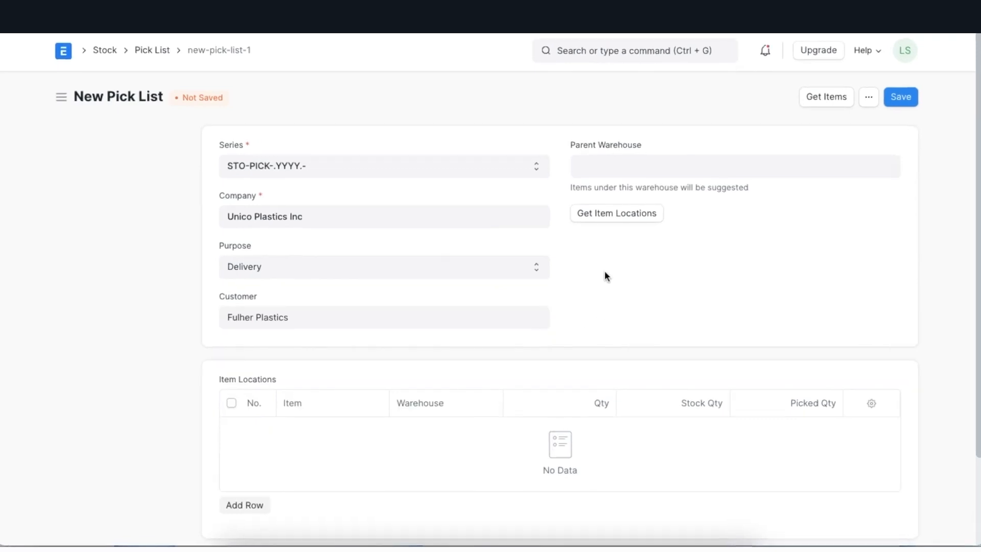
left_click(617, 168)
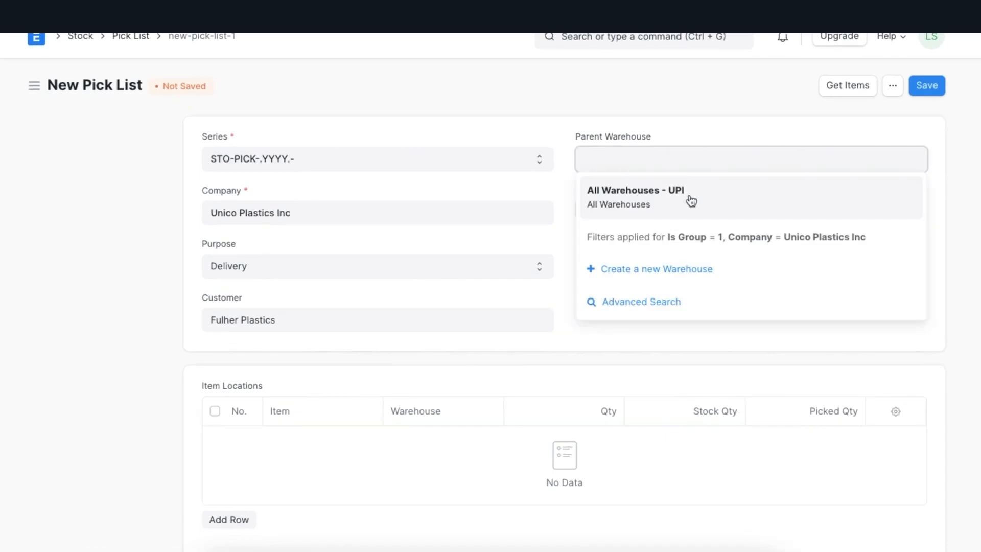
left_click(690, 201)
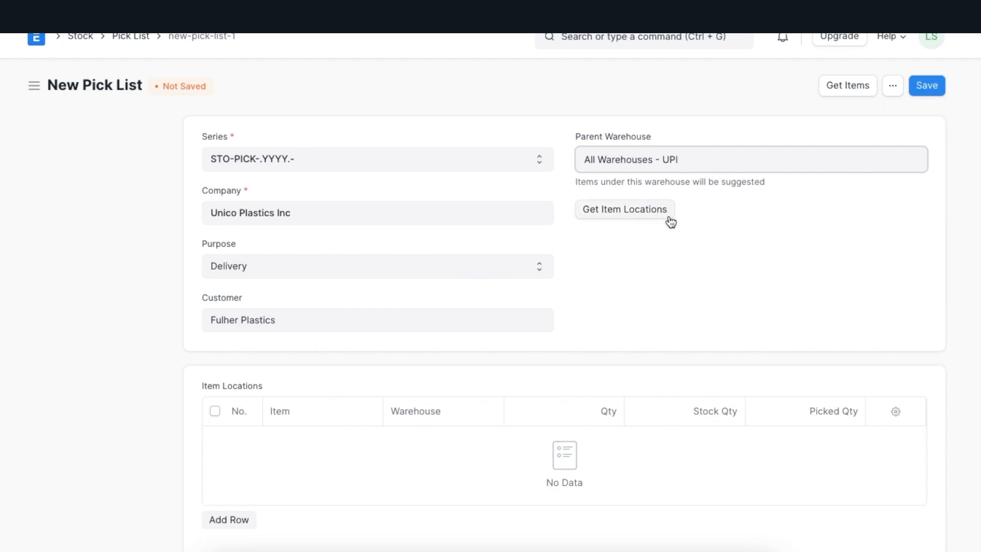
Step: Fetch the items from the first listed Fulher Plastics sales order into the pick list
left_click(850, 86)
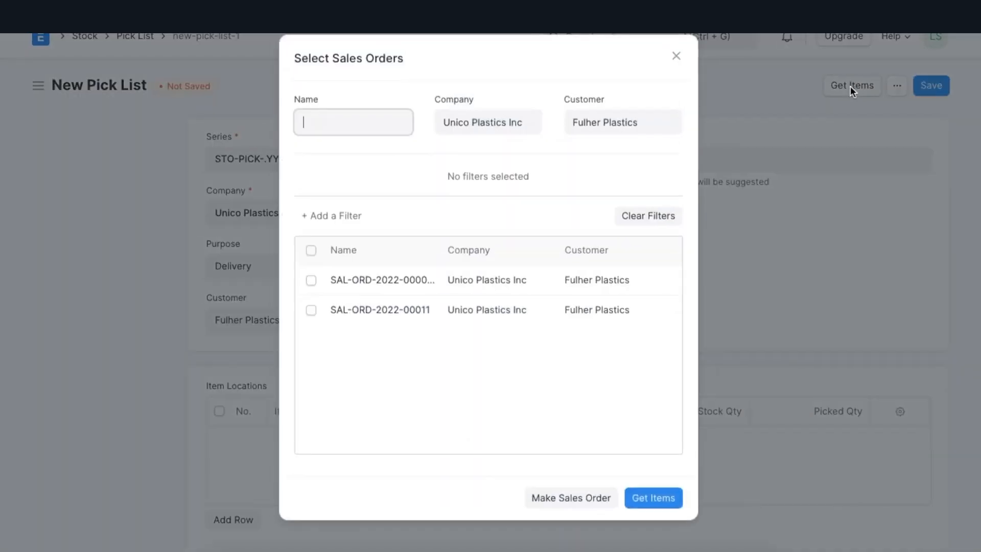
left_click(311, 280)
left_click(649, 498)
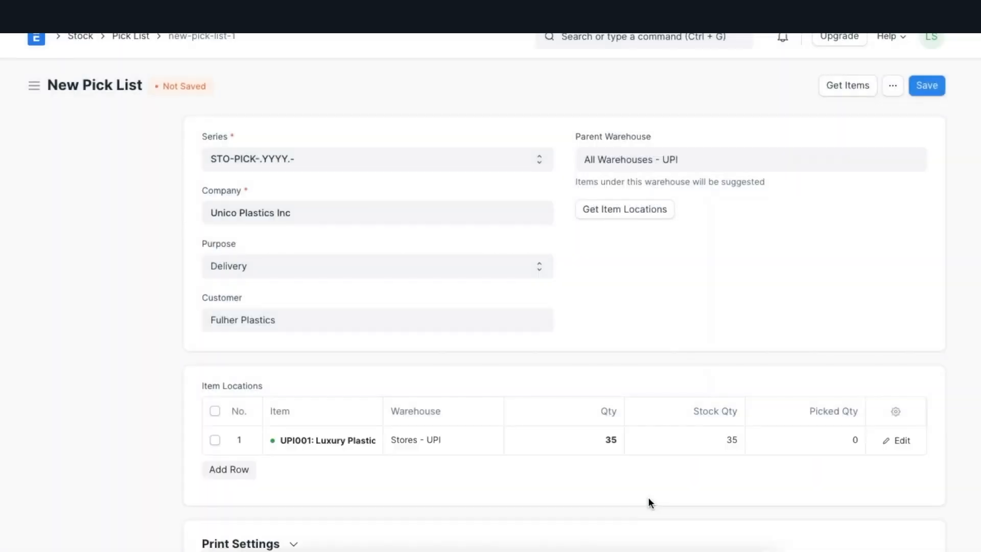
Step: Check the details of the UPI001 Luxury Plastic Chair row and set its picked quantity to 35
scroll(648, 498, "down", 2)
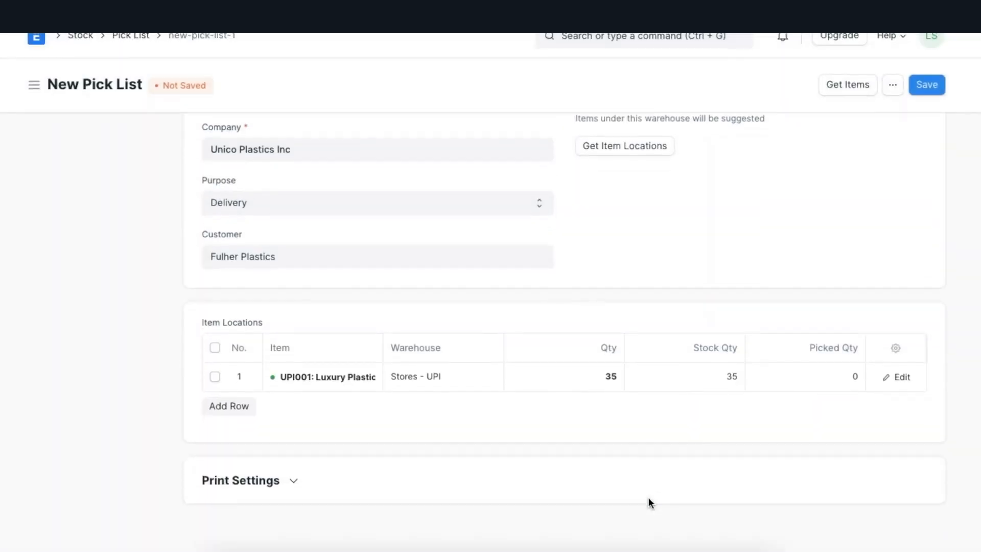
left_click(896, 378)
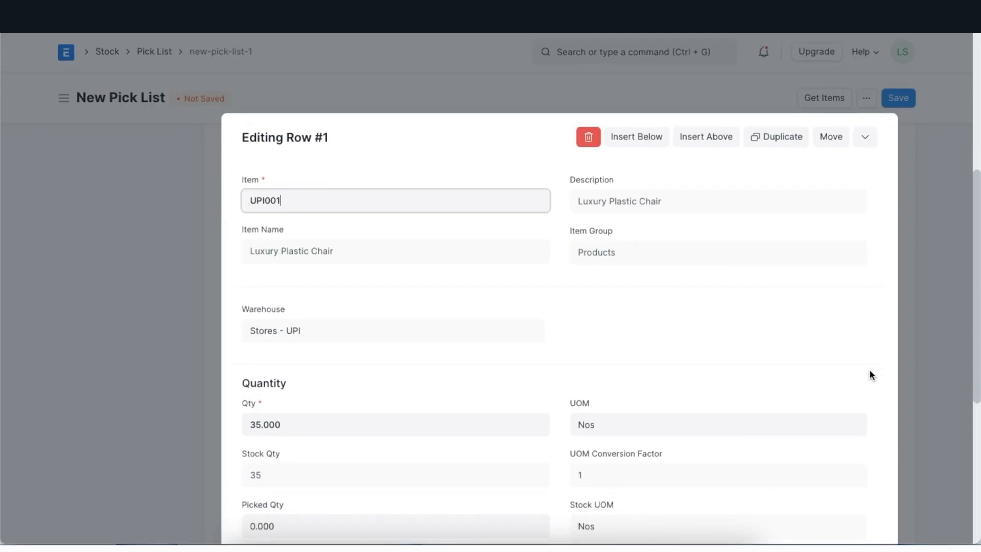
scroll(624, 367, "down", 5)
scroll(624, 370, "up", 3)
scroll(623, 367, "up", 3)
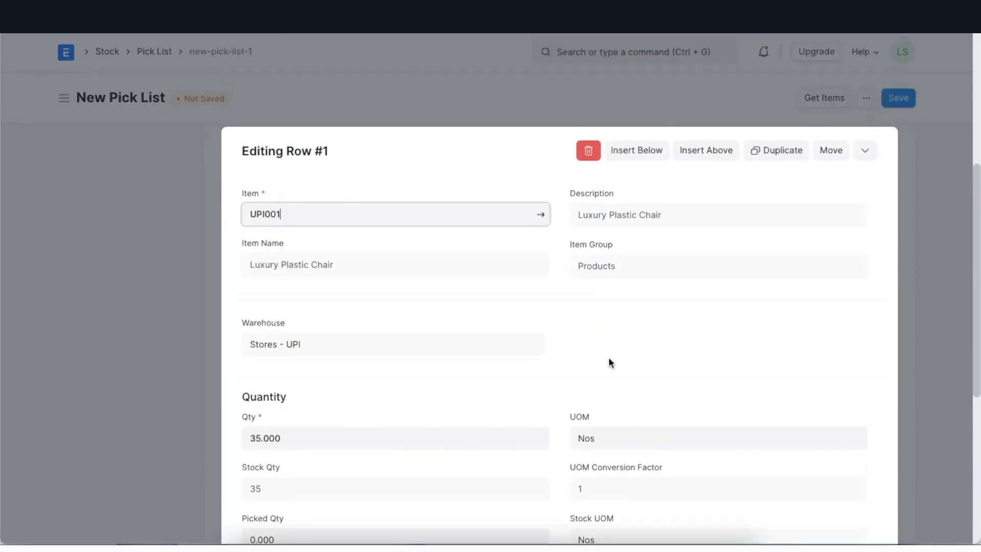
left_click(84, 399)
left_click(779, 382)
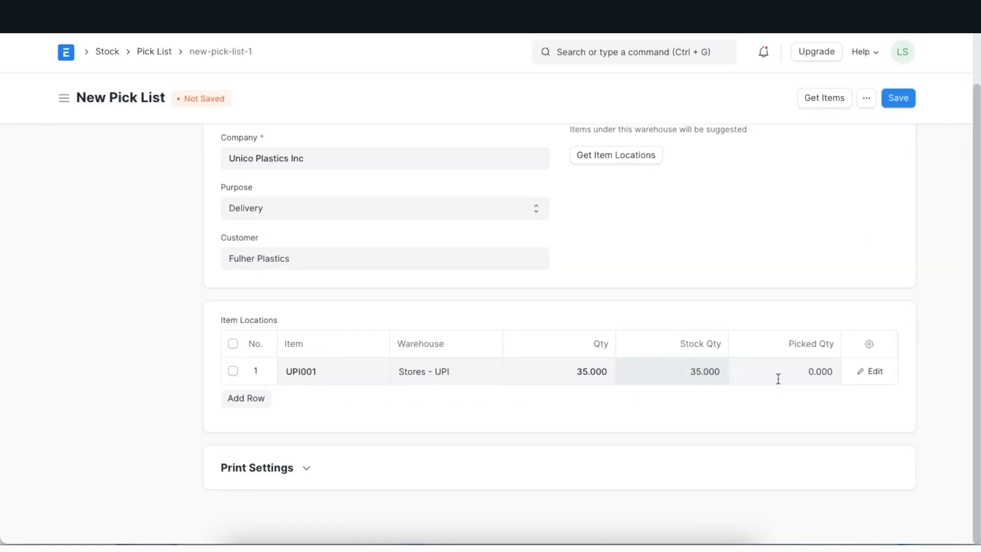
type("35")
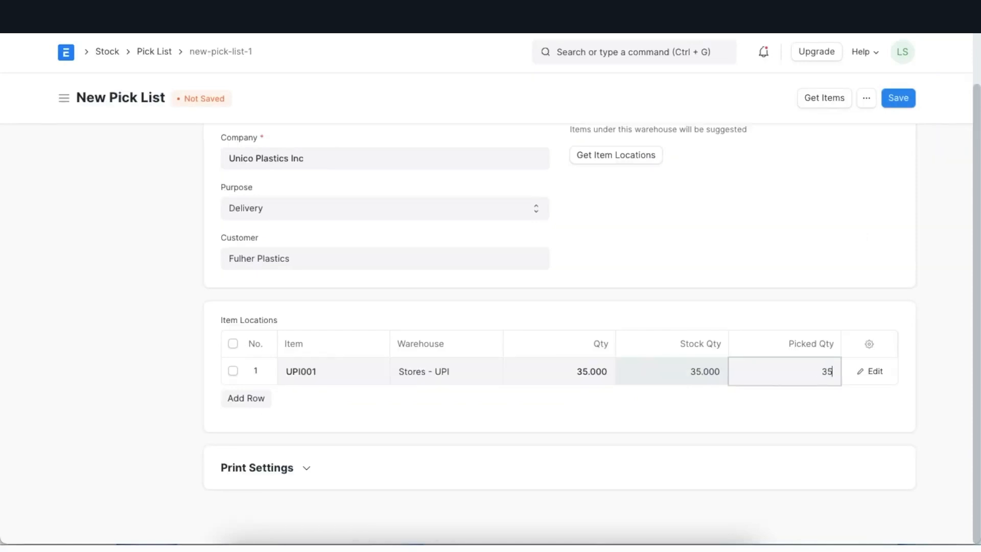
left_click(702, 397)
Step: Save the pick list, submit it and confirm the permanent submission
scroll(703, 396, "up", 1)
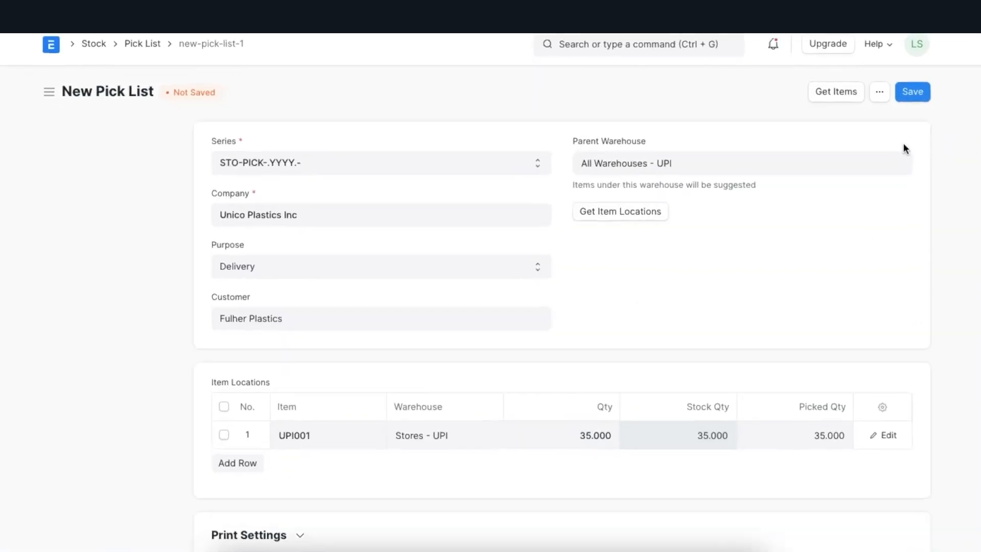
left_click(898, 97)
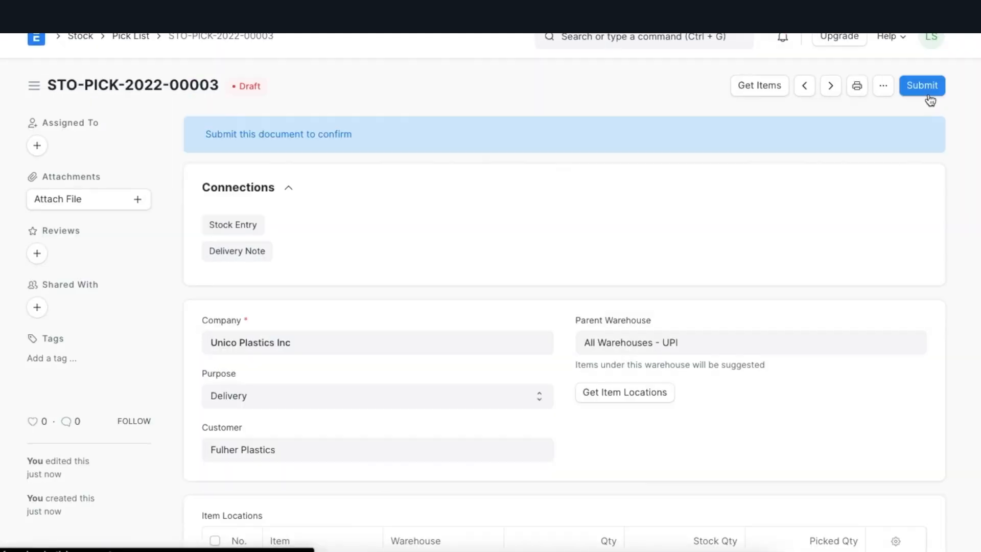
left_click(926, 84)
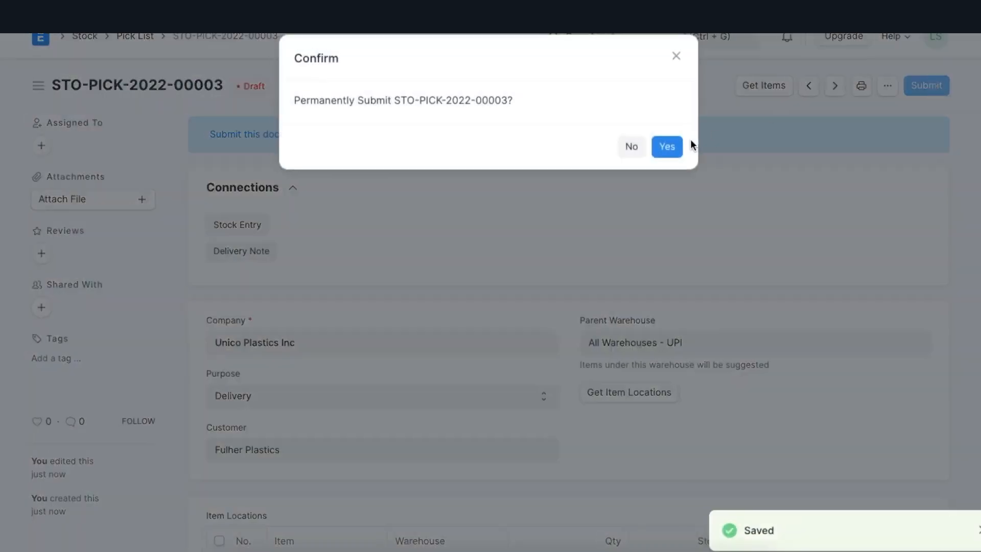
left_click(666, 146)
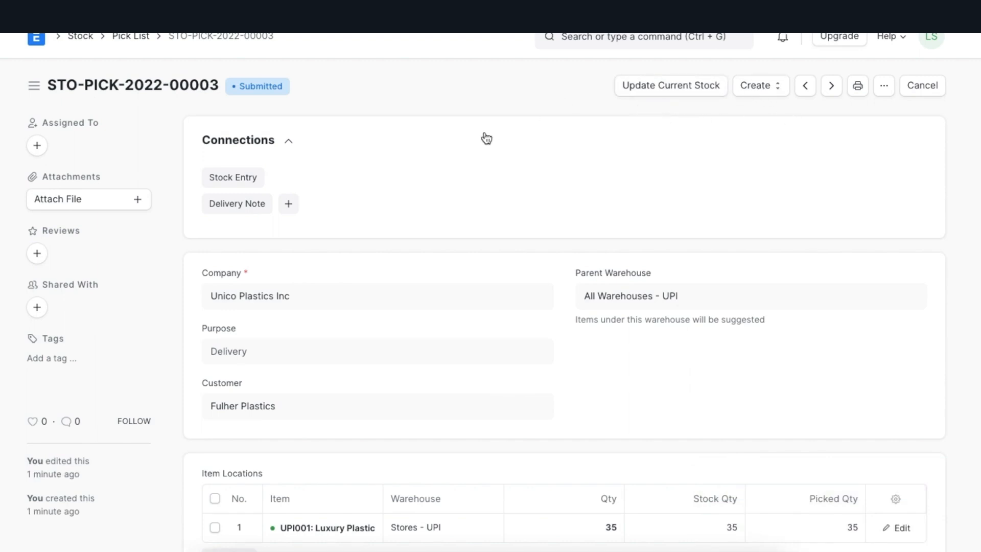
Step: Create a delivery note from the submitted pick list and review its delivery details
left_click(289, 204)
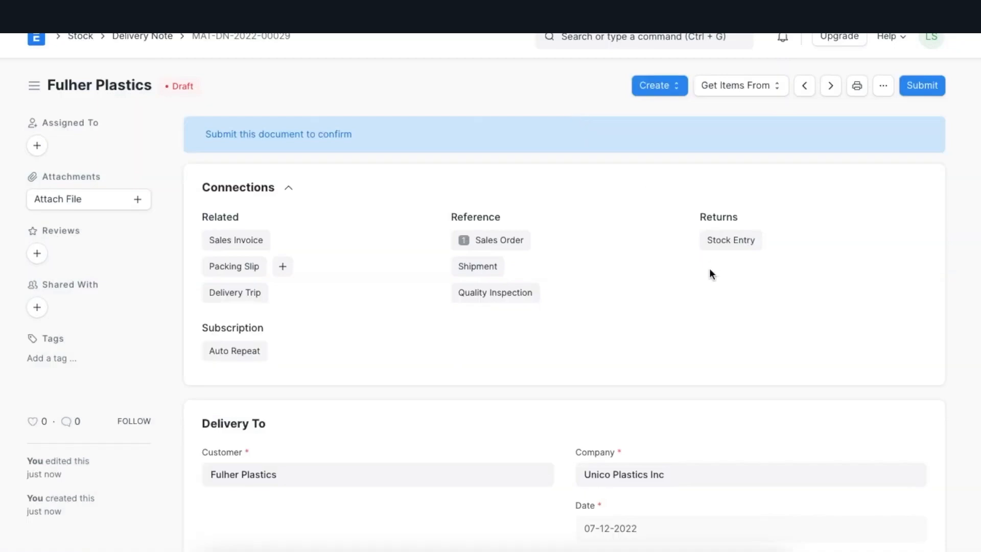
scroll(685, 365, "down", 5)
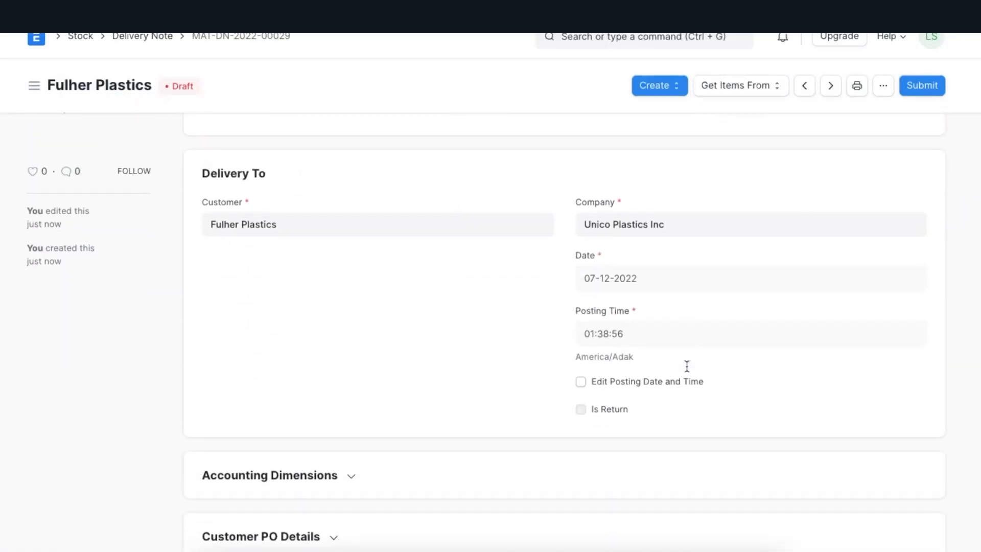
scroll(687, 364, "up", 5)
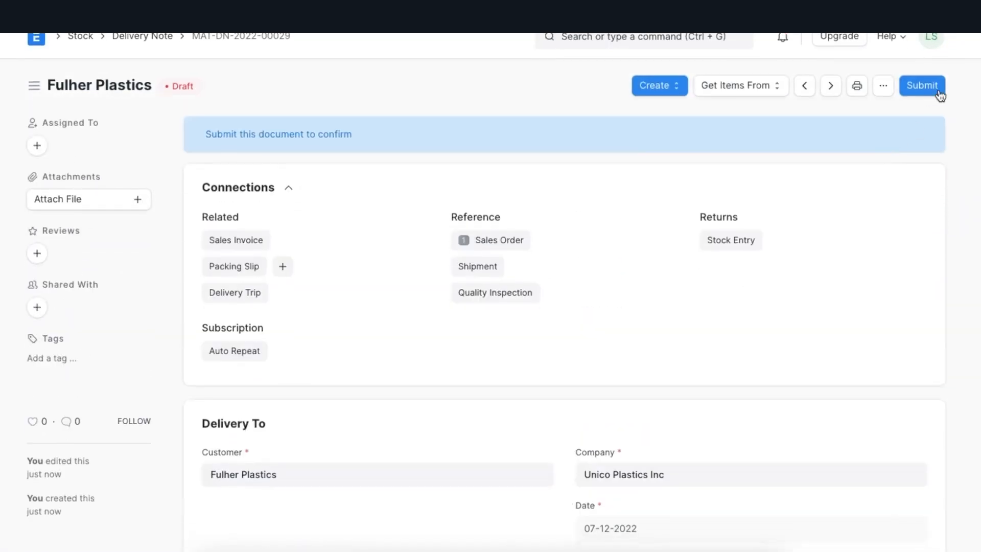
Step: Submit the Fulher Plastics delivery note and confirm its permanent submission
left_click(913, 85)
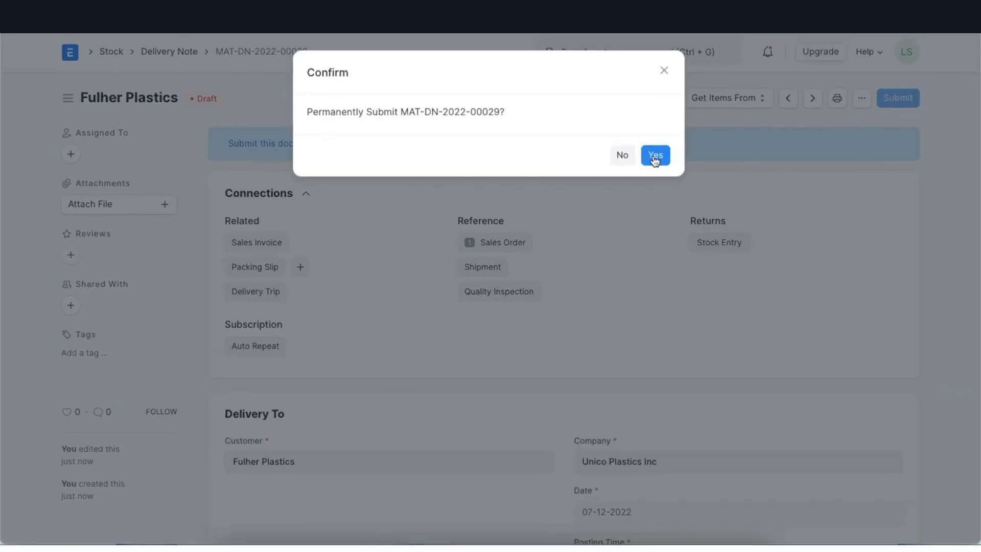
left_click(654, 156)
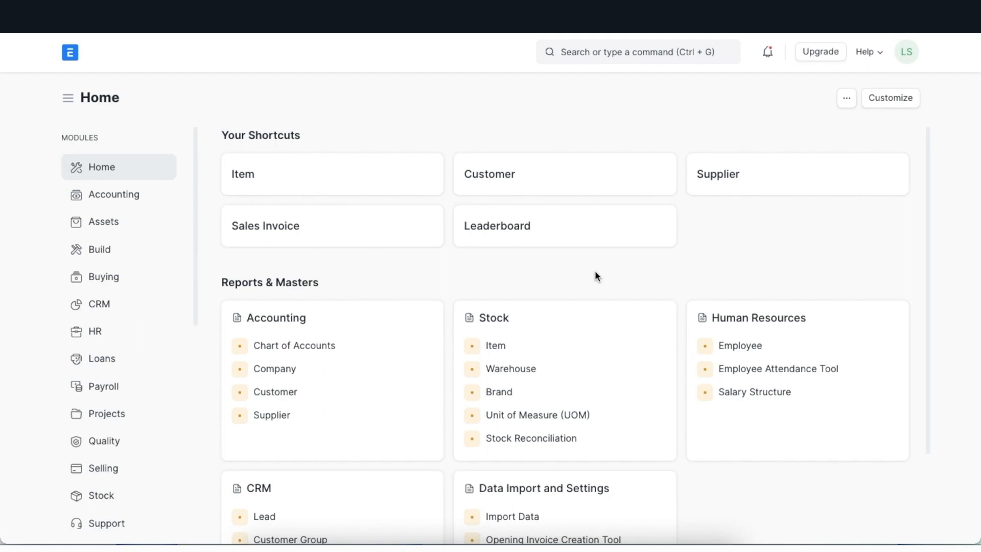
Step: Find the Delivery Note list and open the draft Federated Inc. delivery note
left_click(621, 52)
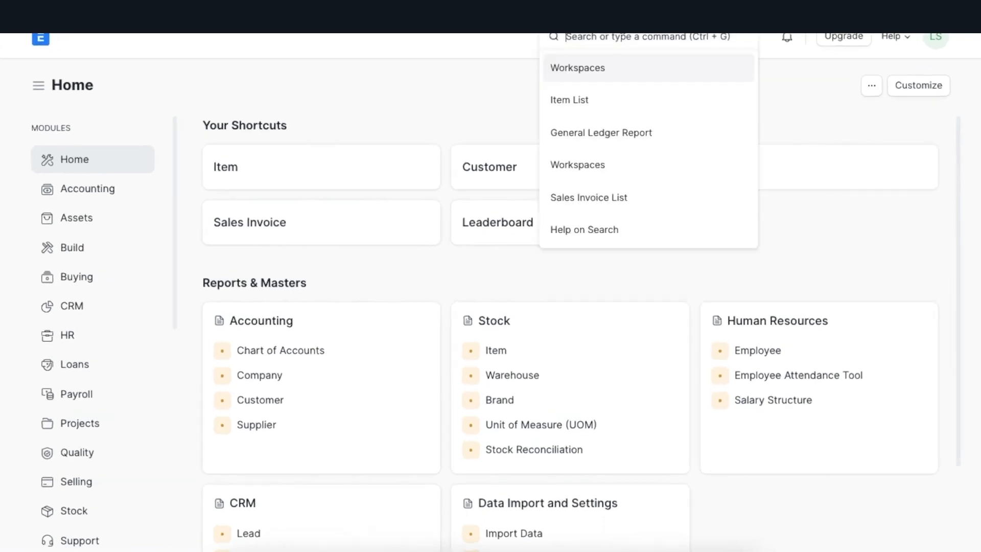
type("deliv")
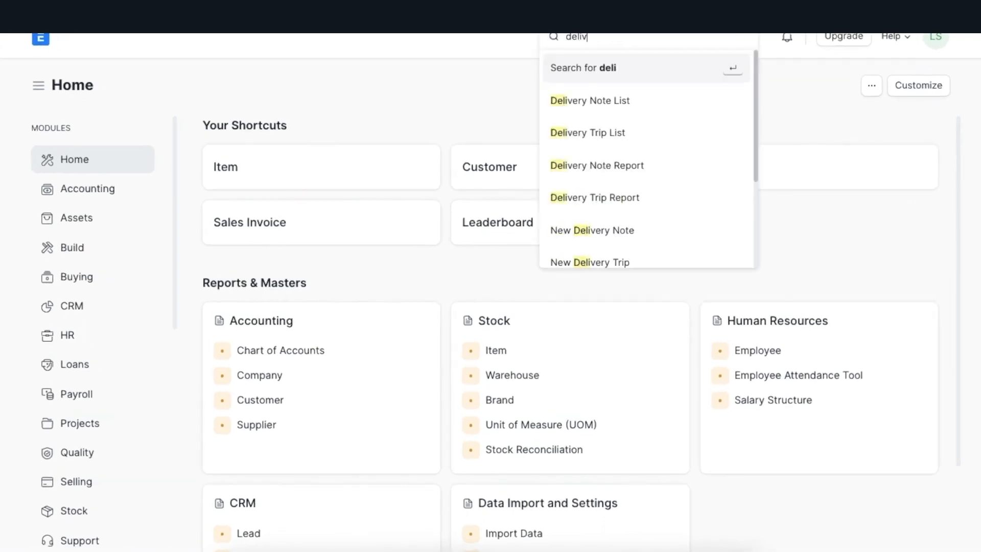
type("ery no")
left_click(648, 98)
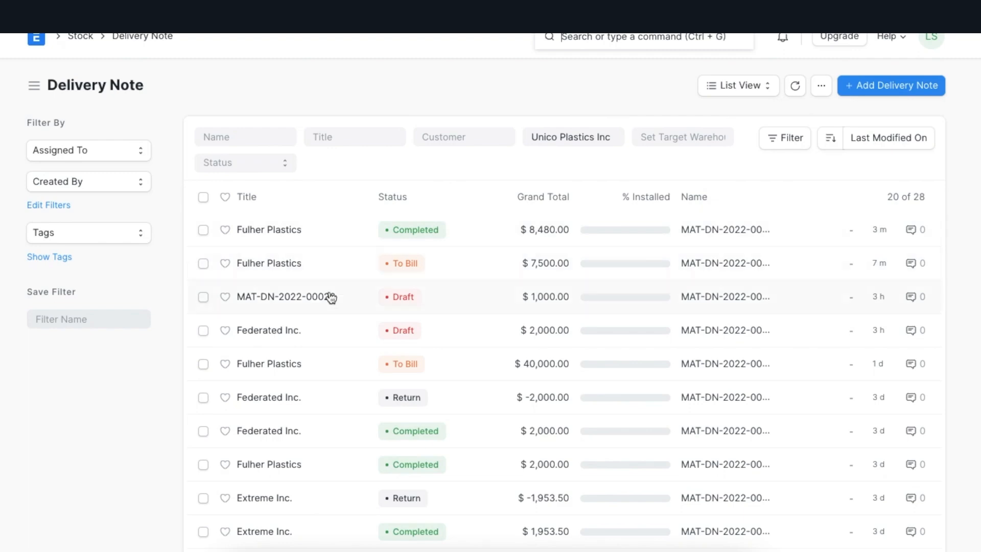
left_click(277, 337)
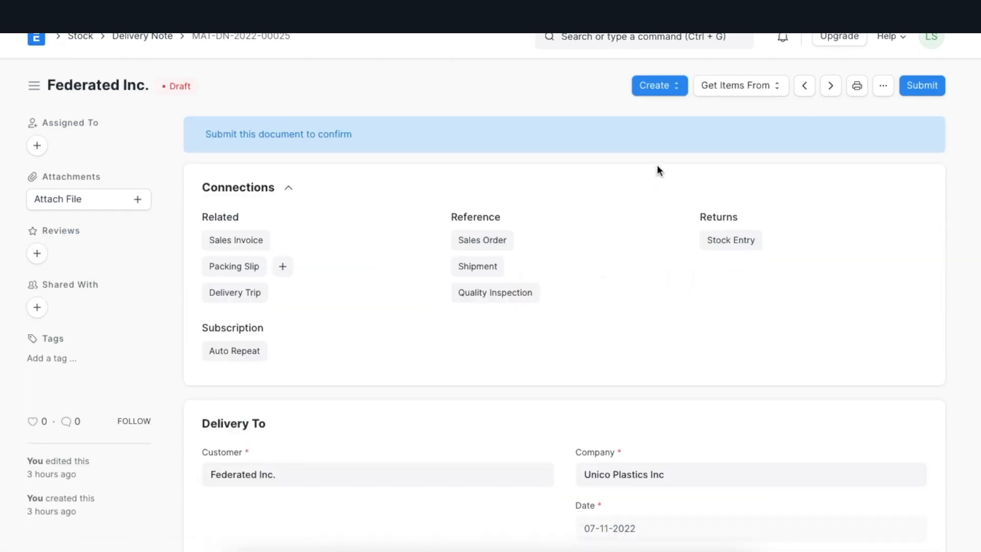
Step: Create a packing slip from the draft delivery note and set its To Package No. to 2
left_click(677, 90)
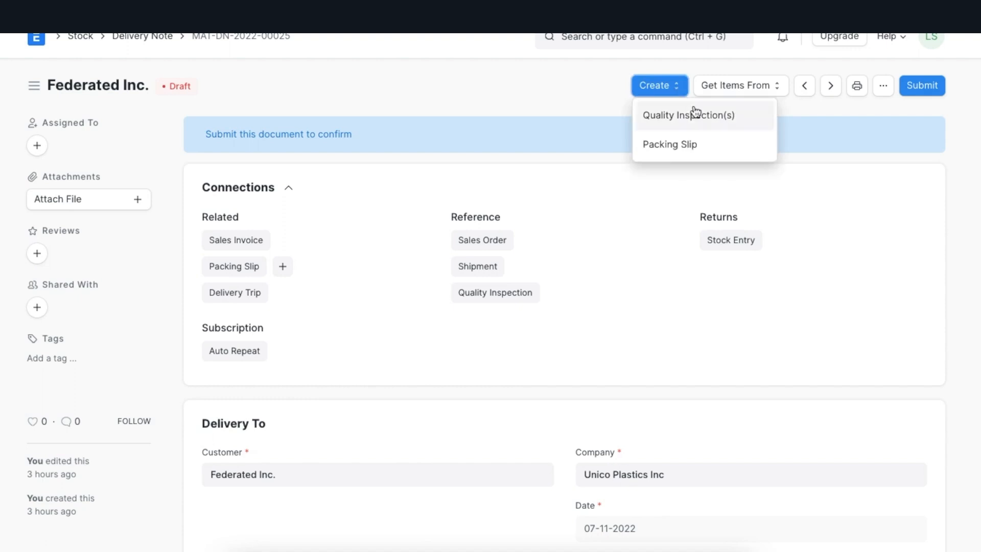
left_click(714, 152)
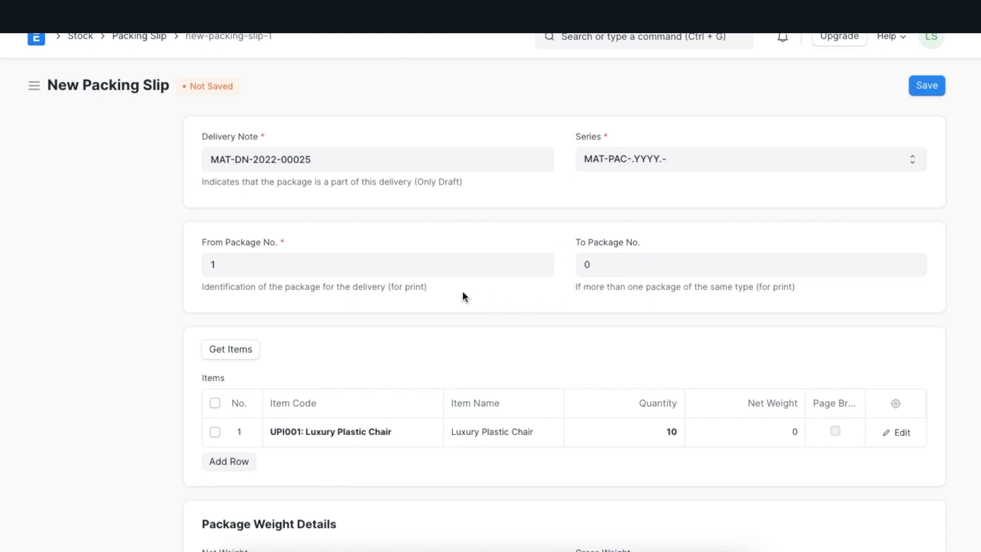
left_click(605, 262)
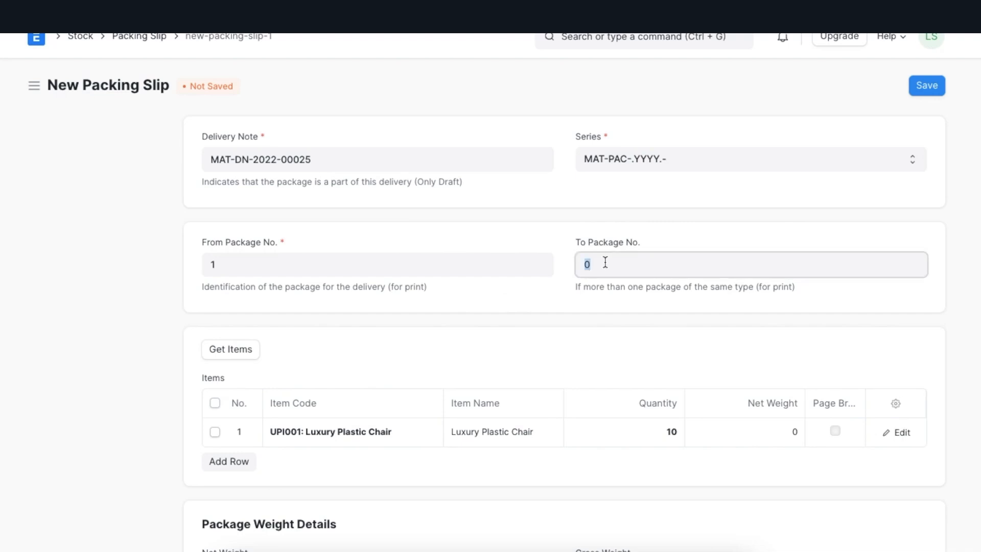
type("2")
left_click(562, 318)
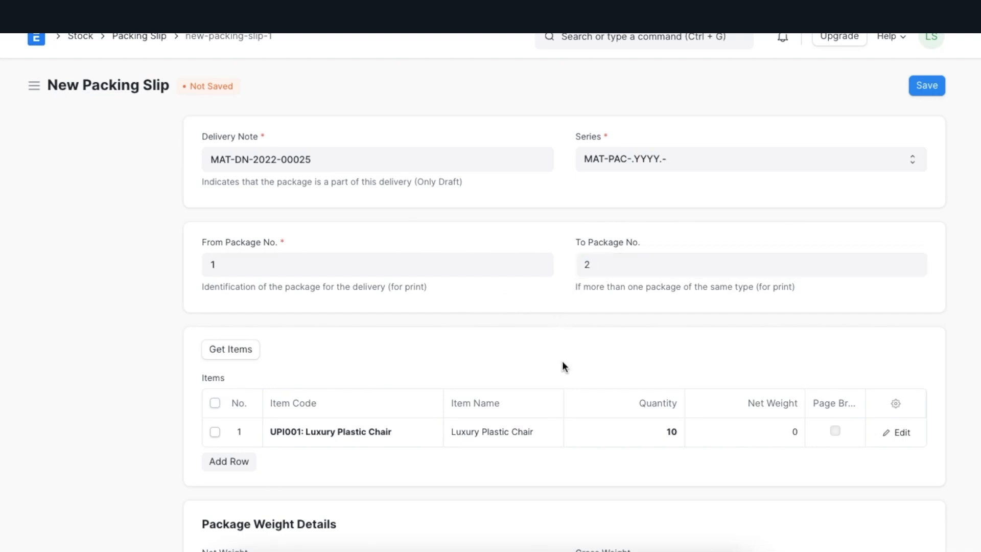
Step: Set the net weight of the UPI001 Luxury Plastic Chair row to 5 and its quantity to 2
scroll(562, 361, "down", 3)
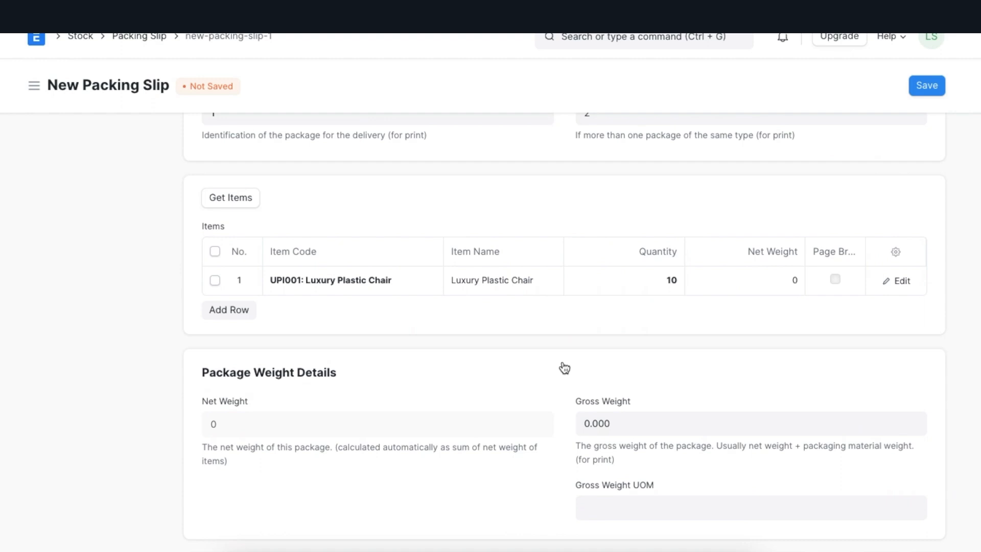
scroll(562, 367, "down", 1)
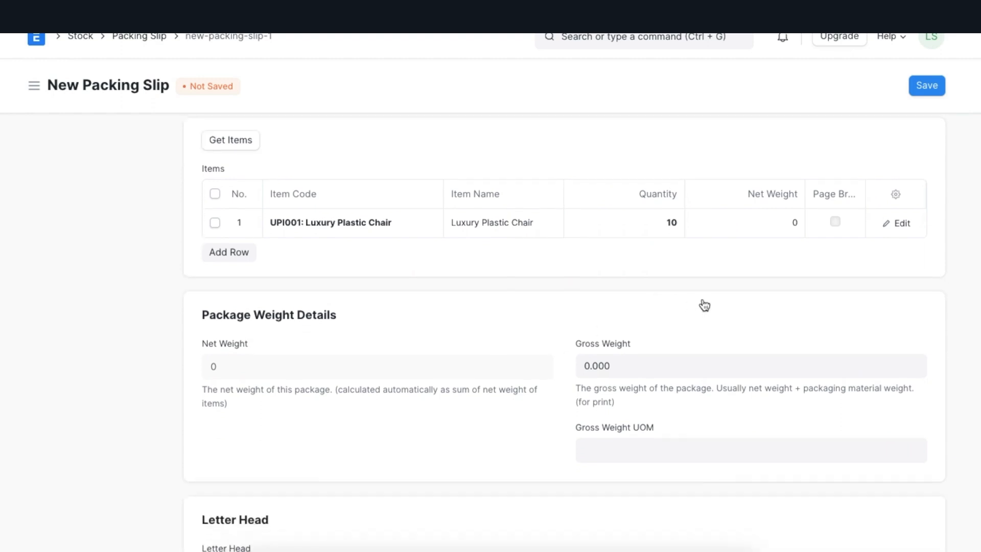
left_click(764, 225)
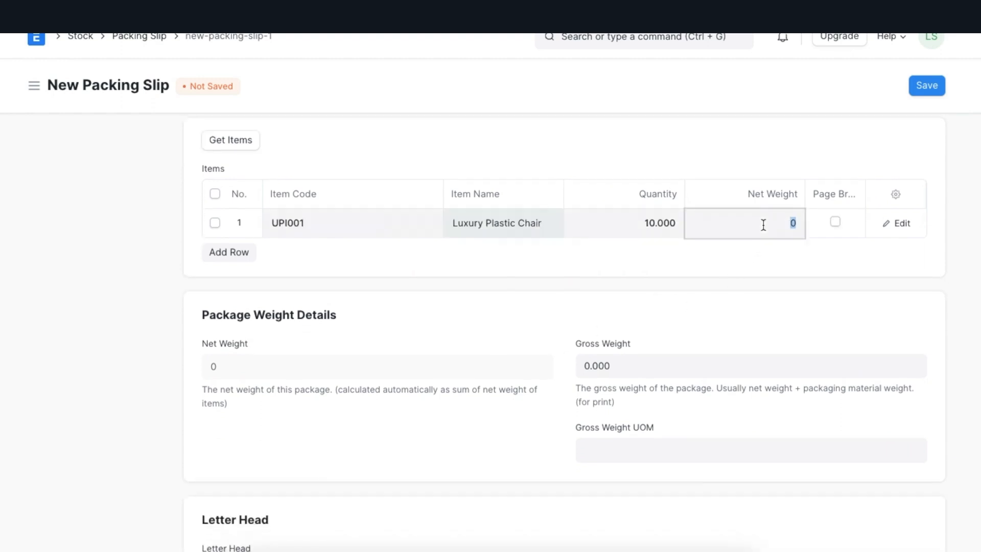
type("5")
left_click(657, 251)
left_click(656, 220)
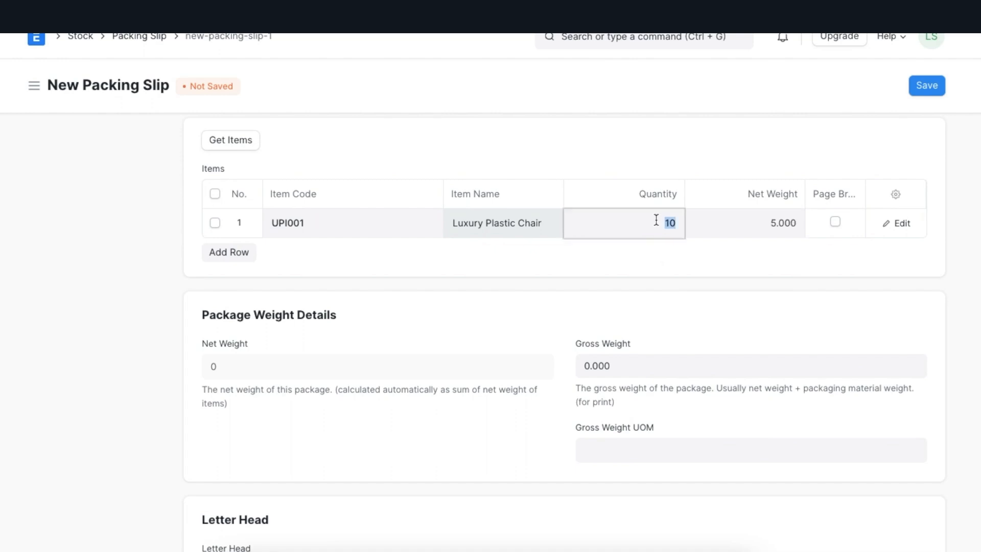
type("2")
left_click(610, 271)
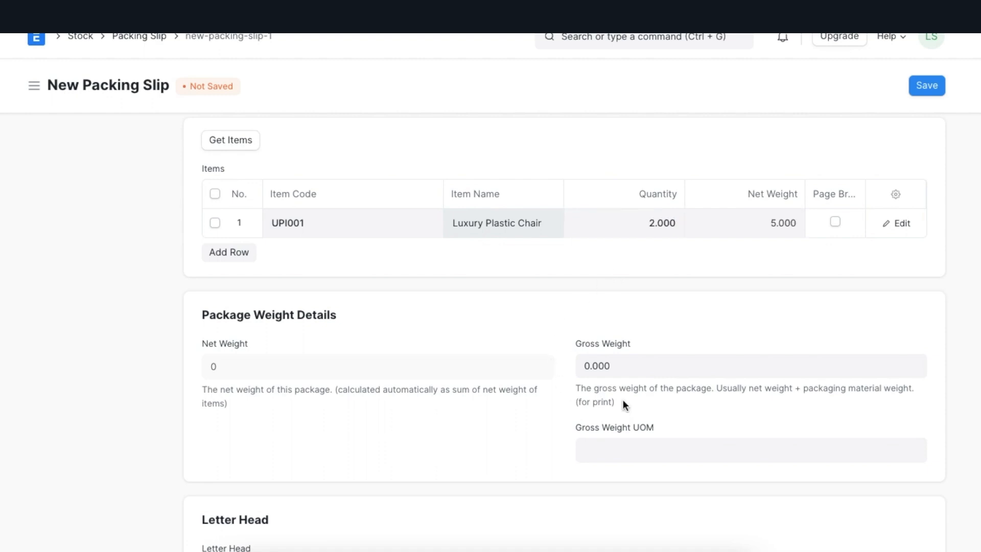
Step: Set the Gross Weight UOM to Nos and save the packing slip
left_click(608, 454)
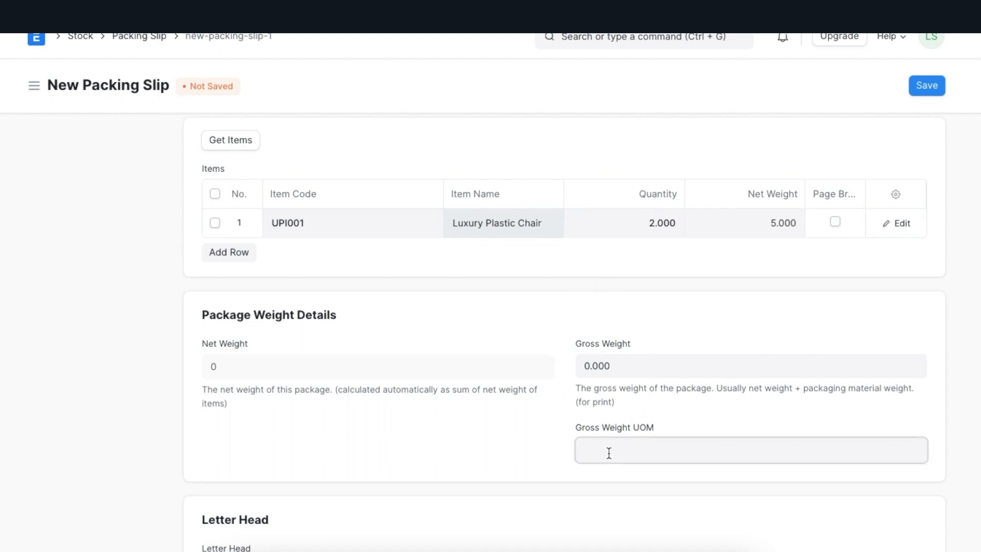
type("nos")
left_click(606, 491)
left_click(547, 417)
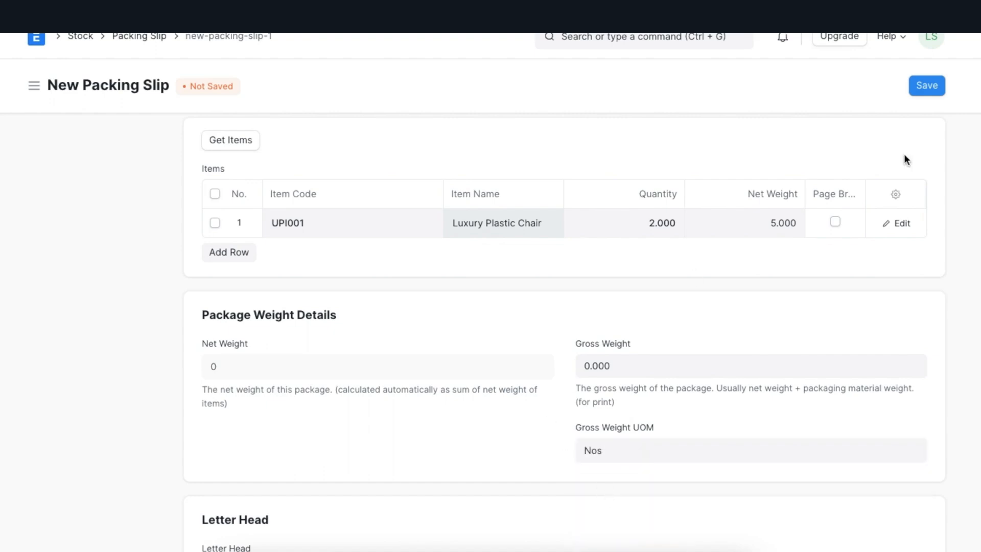
left_click(927, 87)
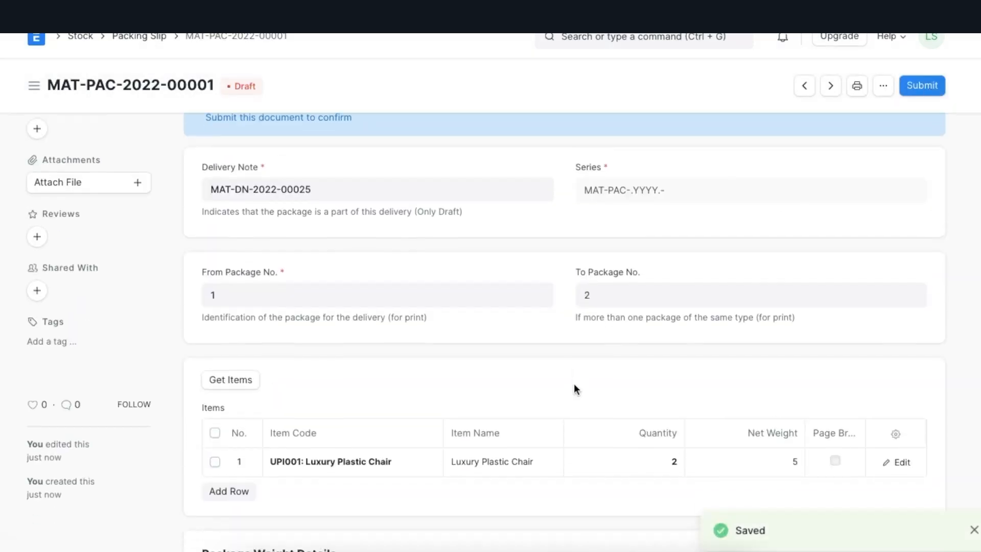
Step: Review the saved packing slip's package weight details and its Letter Head field
scroll(574, 388, "down", 5)
scroll(574, 385, "down", 1)
scroll(574, 388, "down", 1)
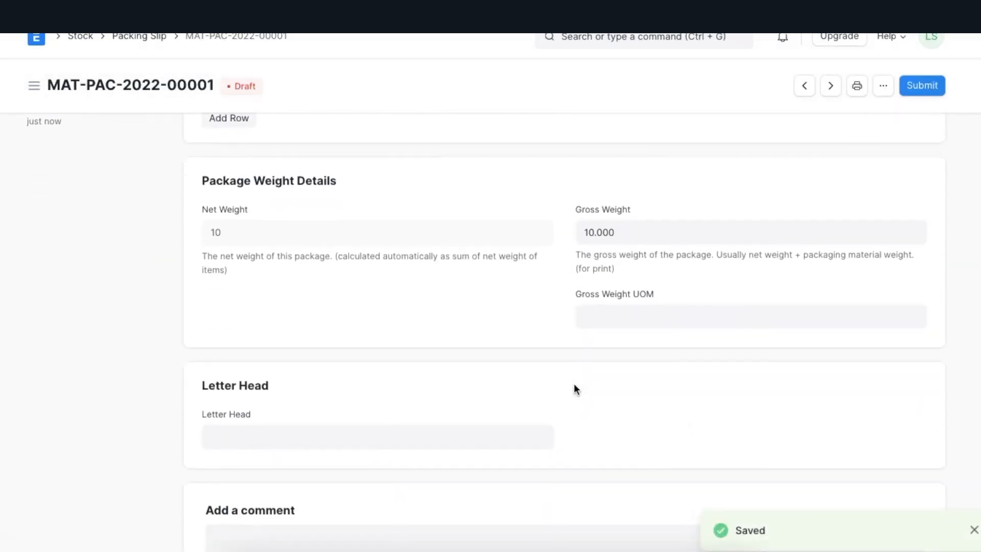
left_click(295, 436)
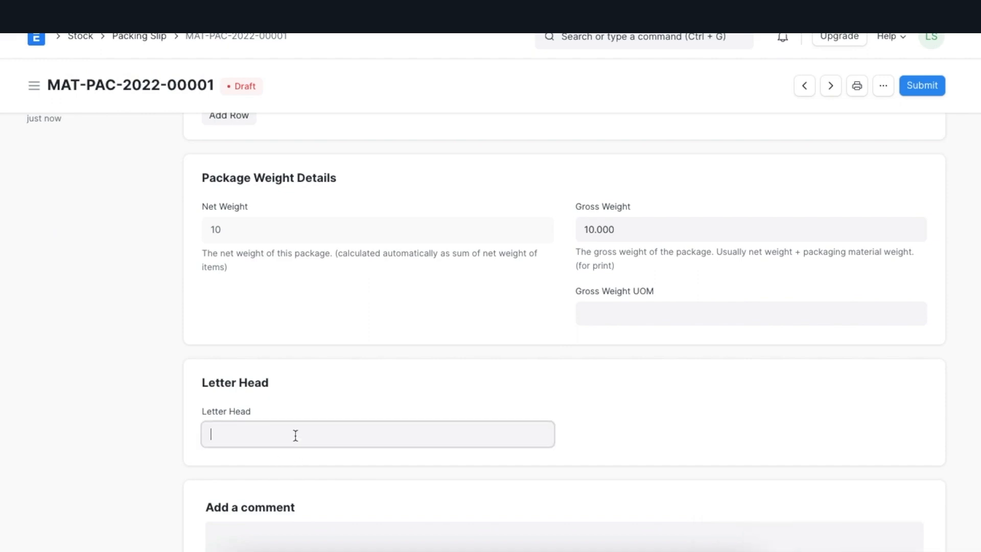
left_click(302, 402)
scroll(684, 320, "up", 8)
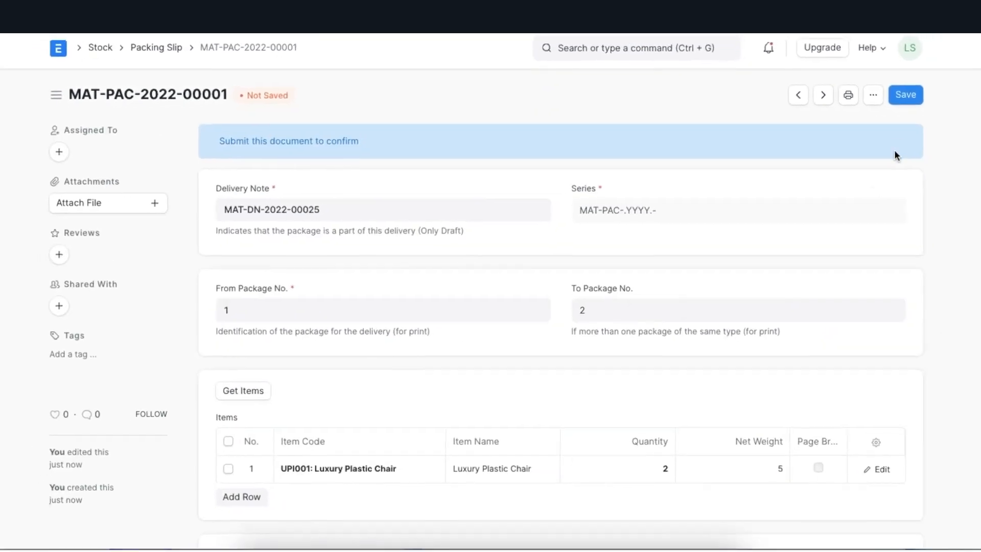
Step: Save the packing slip again, submit it and confirm the permanent submission
left_click(900, 97)
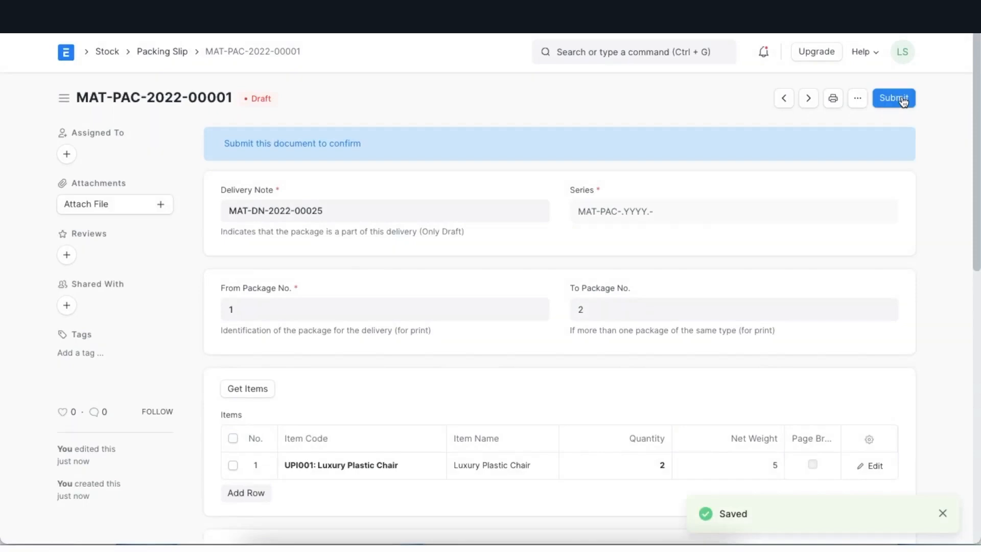
left_click(902, 98)
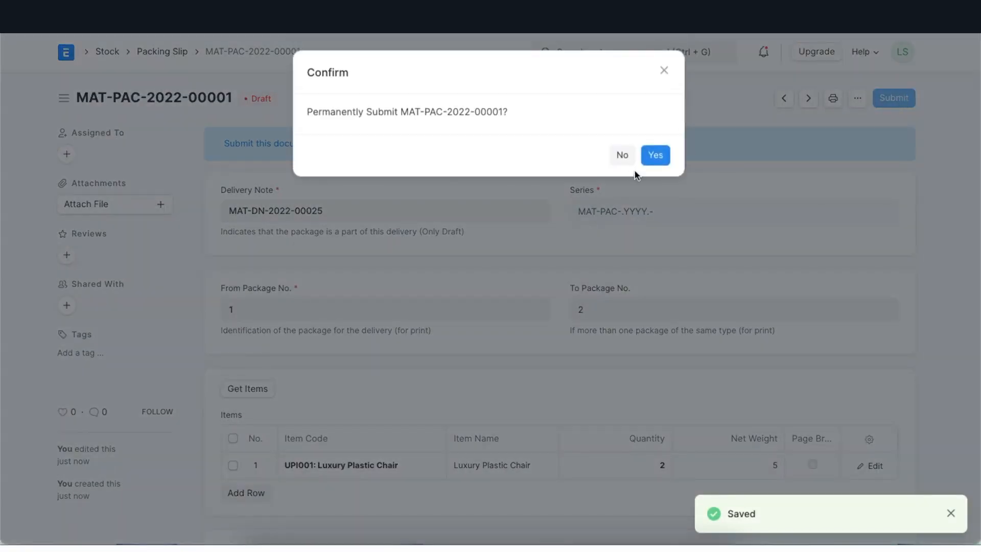
left_click(656, 156)
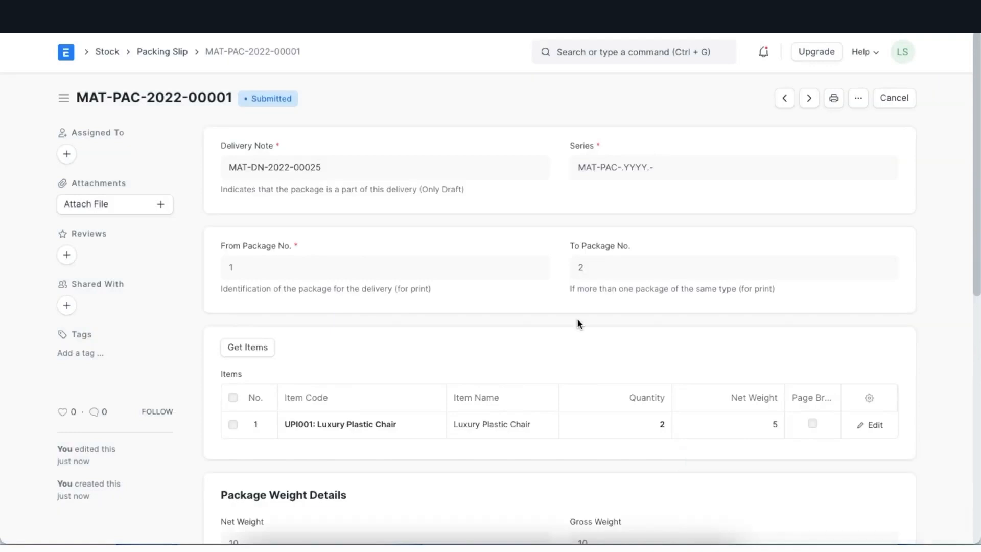
Step: Find the Packing Slip list and start a new packing slip from it
left_click(634, 49)
type("pa")
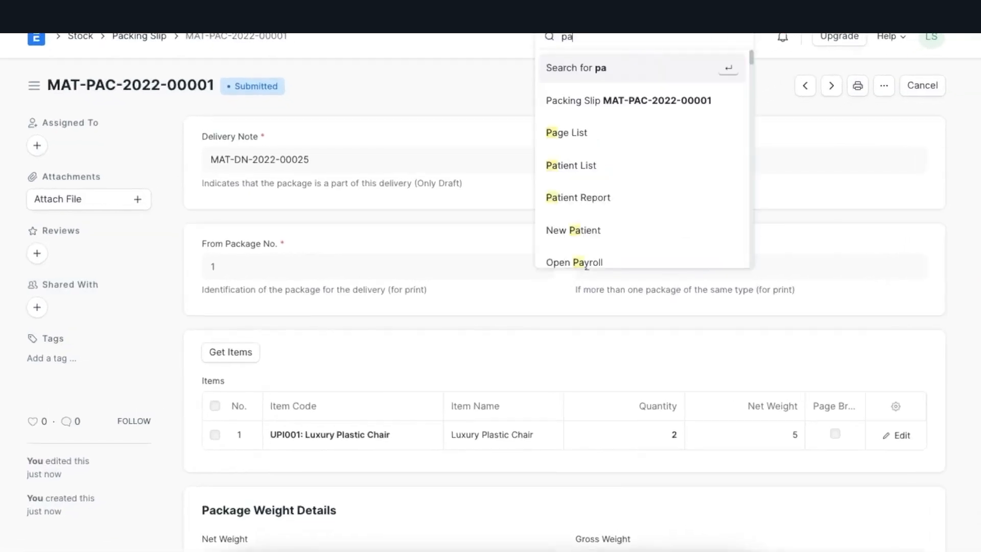
type("cking sl")
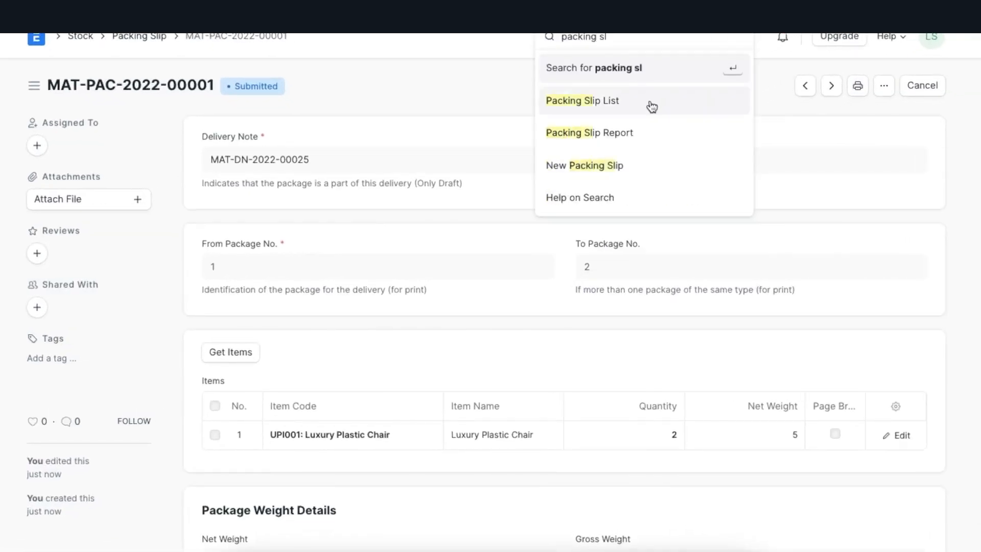
left_click(651, 102)
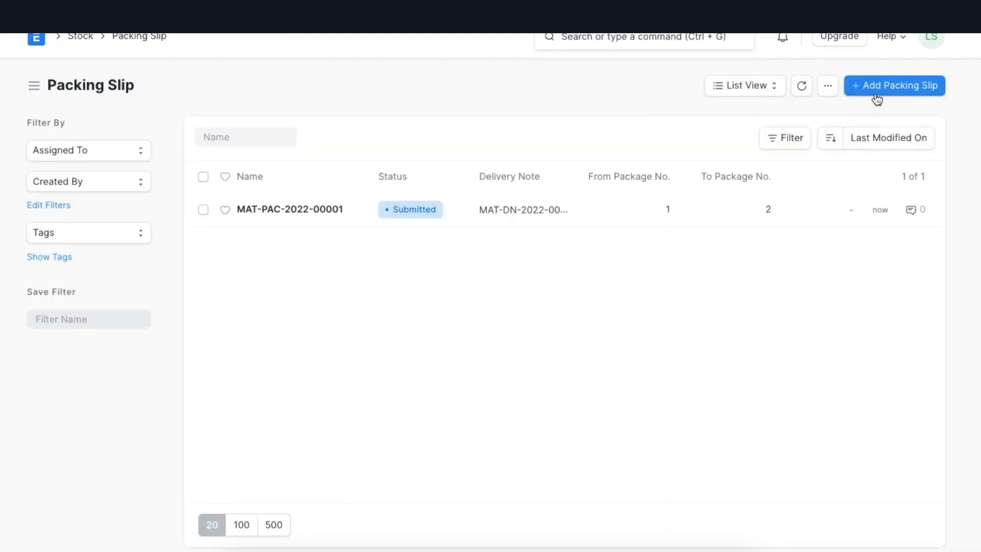
left_click(875, 88)
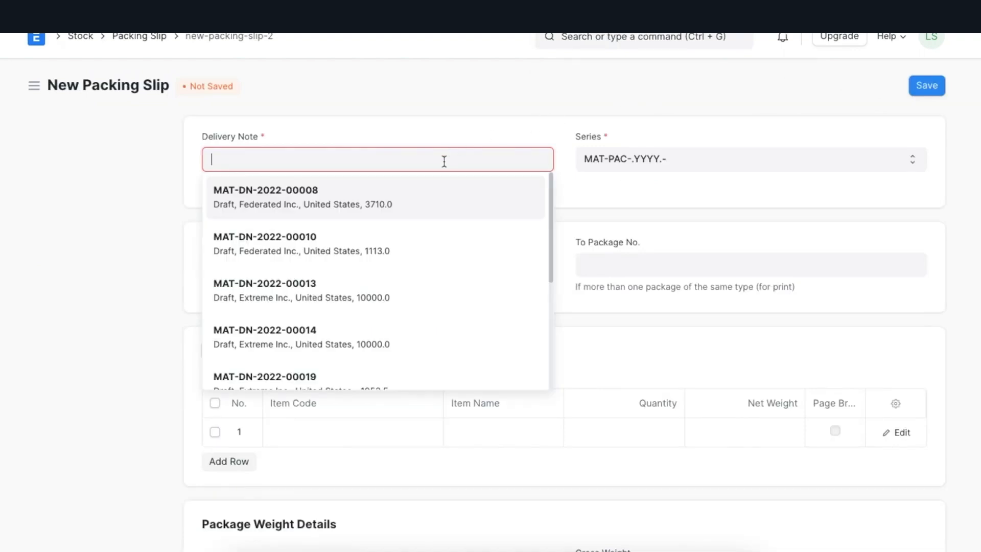
Step: Select the second listed draft Federated Inc. delivery note and set both From and To Package No. to 1
left_click(424, 251)
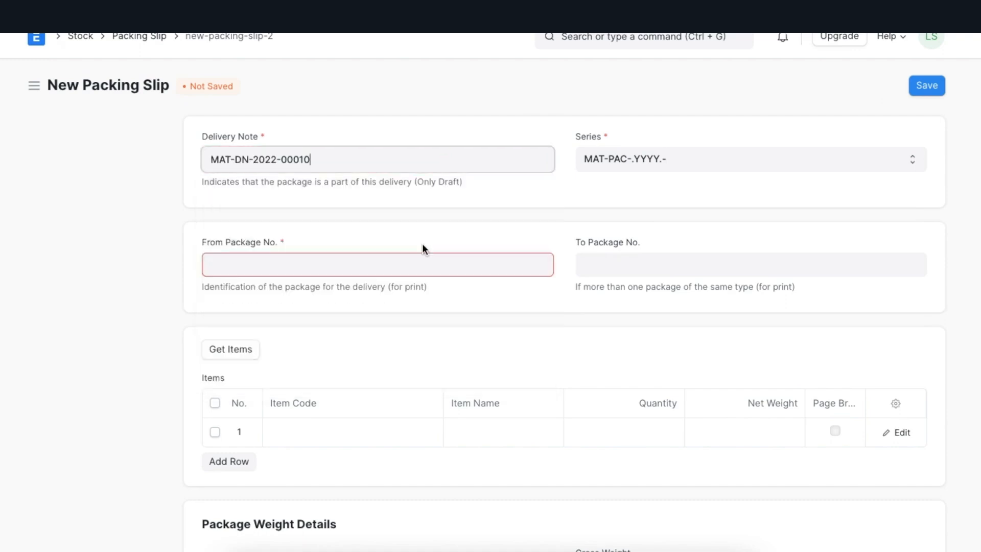
left_click(394, 267)
type("1")
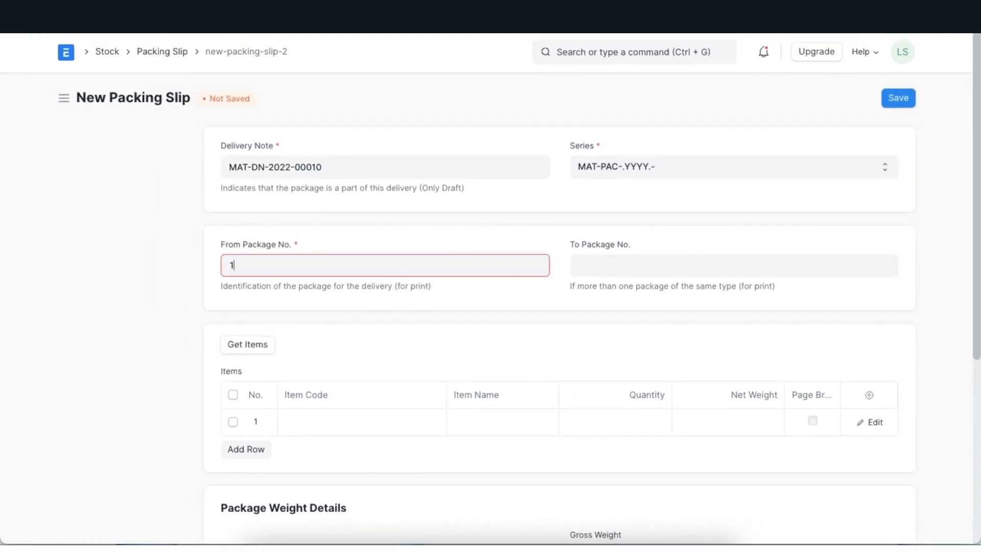
left_click(608, 271)
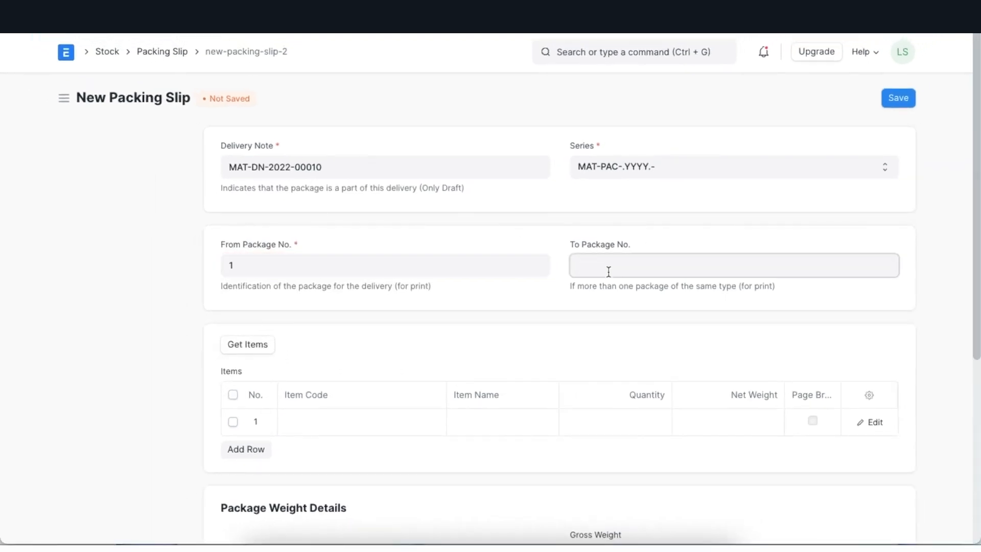
type("1")
Step: Fetch the delivery note's items into the new packing slip and review the package weight details
left_click(251, 353)
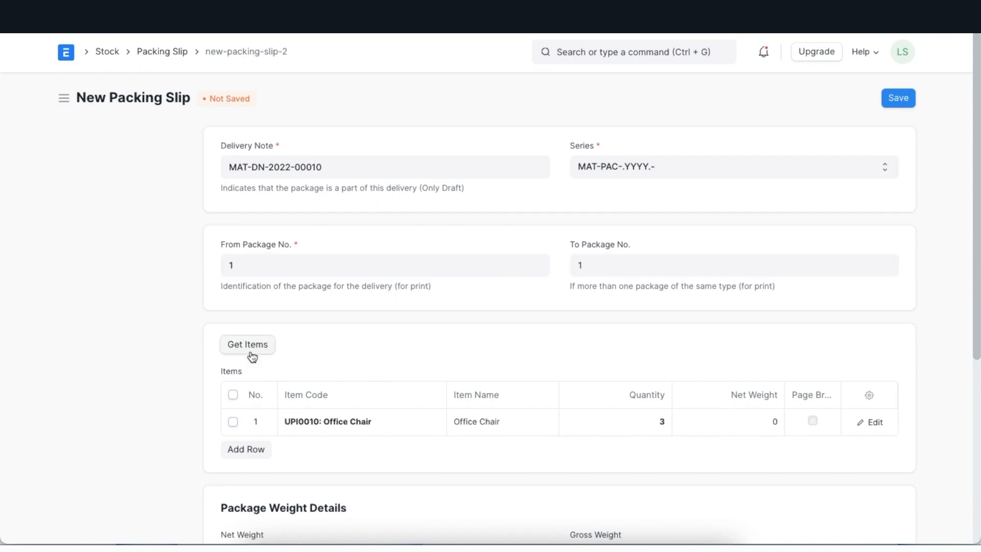
scroll(544, 457, "down", 3)
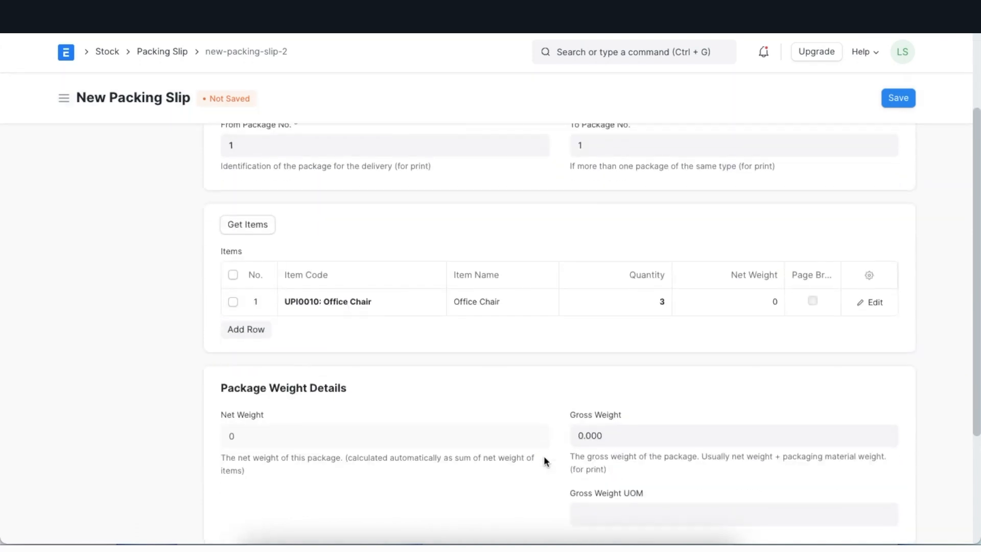
scroll(544, 460, "down", 2)
scroll(543, 460, "up", 6)
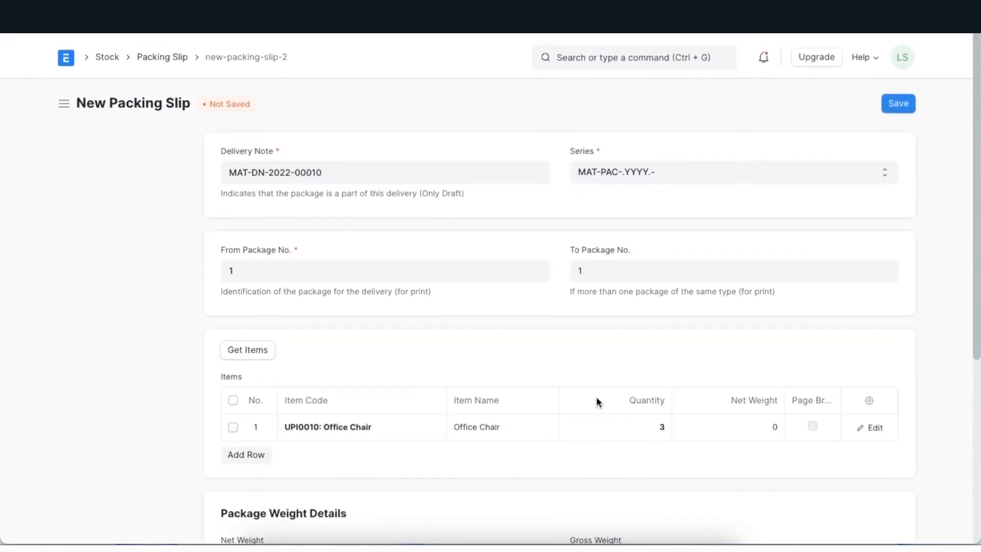
Step: Save the Office Chair packing slip and submit it
left_click(898, 98)
left_click(909, 97)
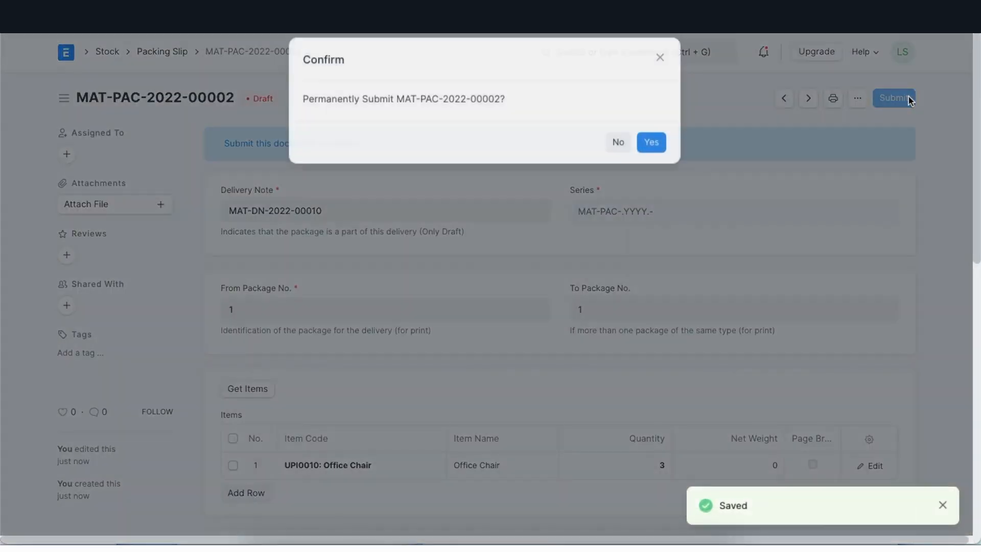